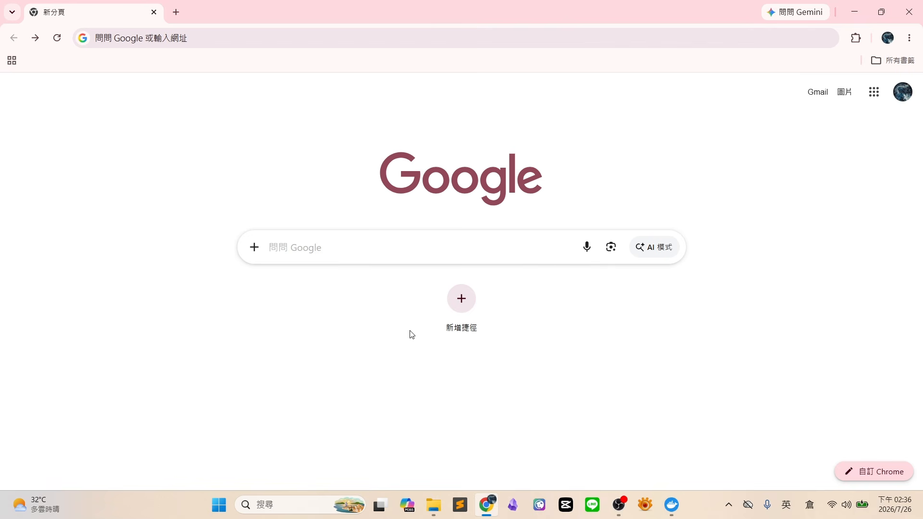
Search Google for 'dbeaver', dismiss the Translate popup, and open the DBeaver Community result
click(371, 247)
text(de)
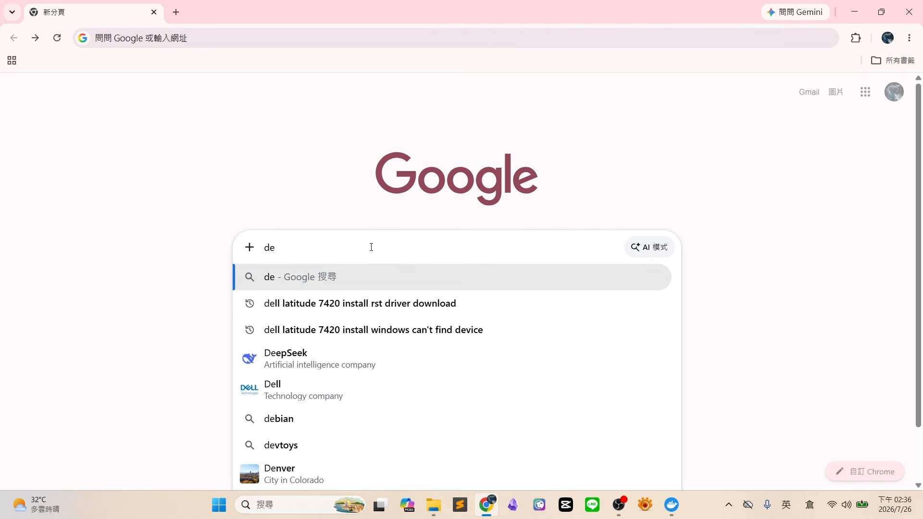
key(BackSpace)
text(beaver)
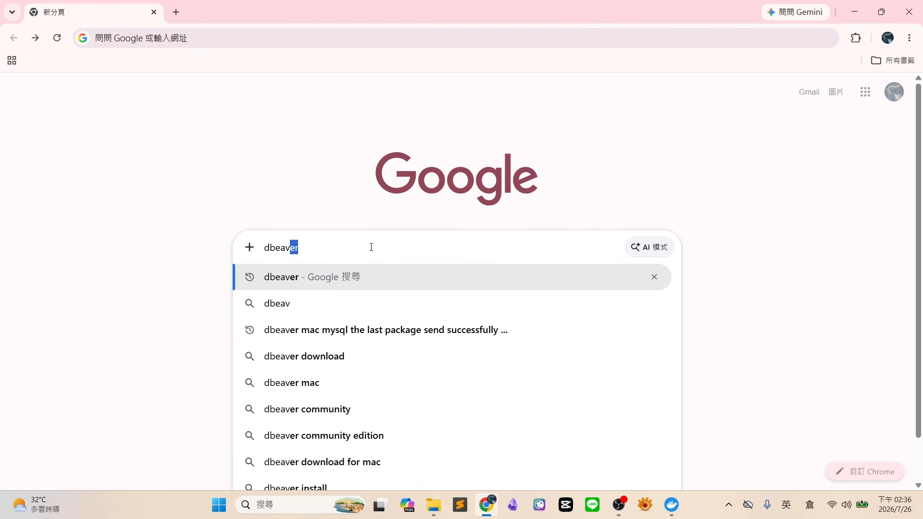
key(Return)
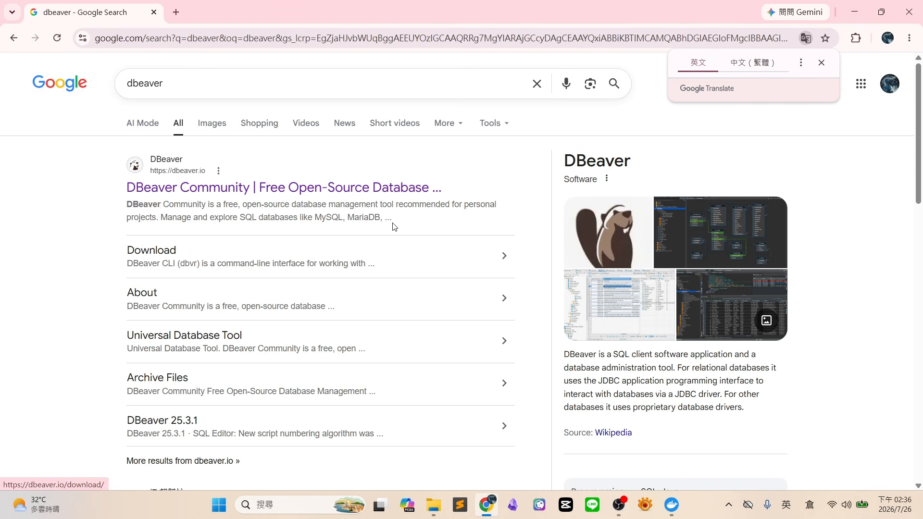
click(822, 63)
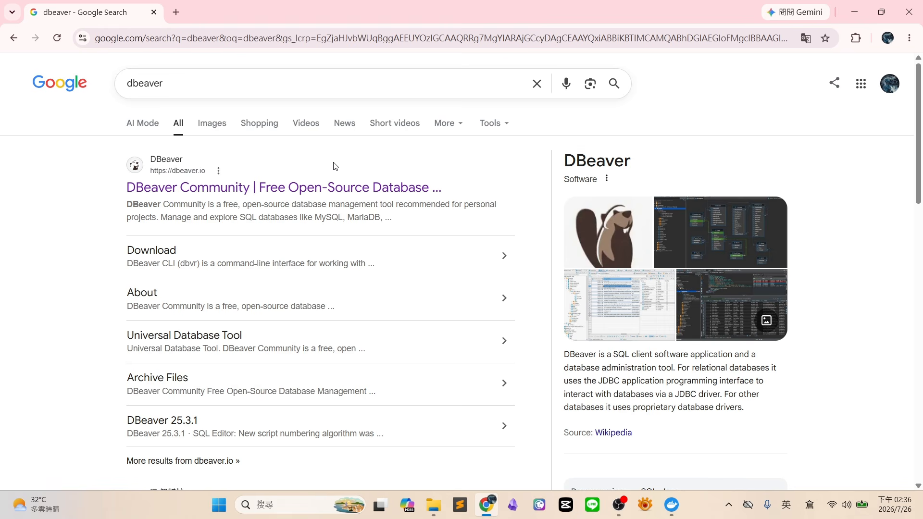
click(317, 191)
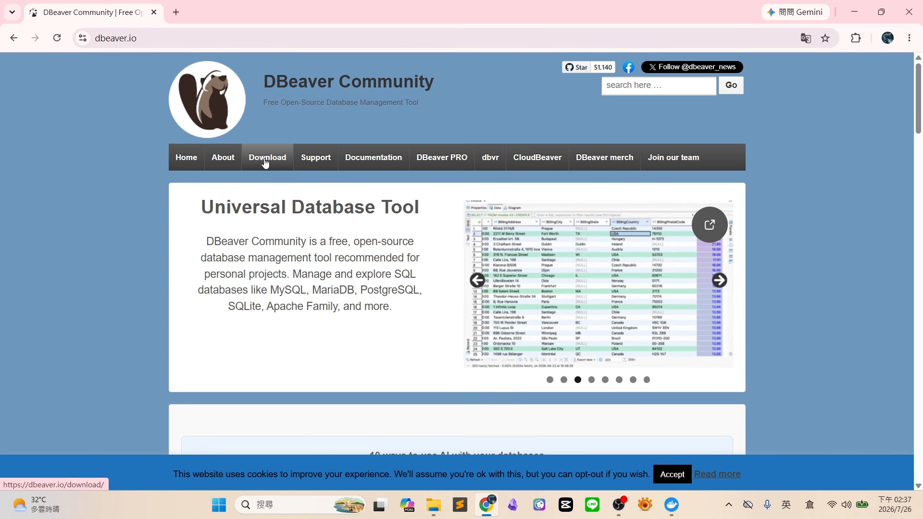
Download dbeaver-ce-26.1.3-windows-x86_64.exe (111 MB) and check it in Chrome's recent downloads
click(265, 158)
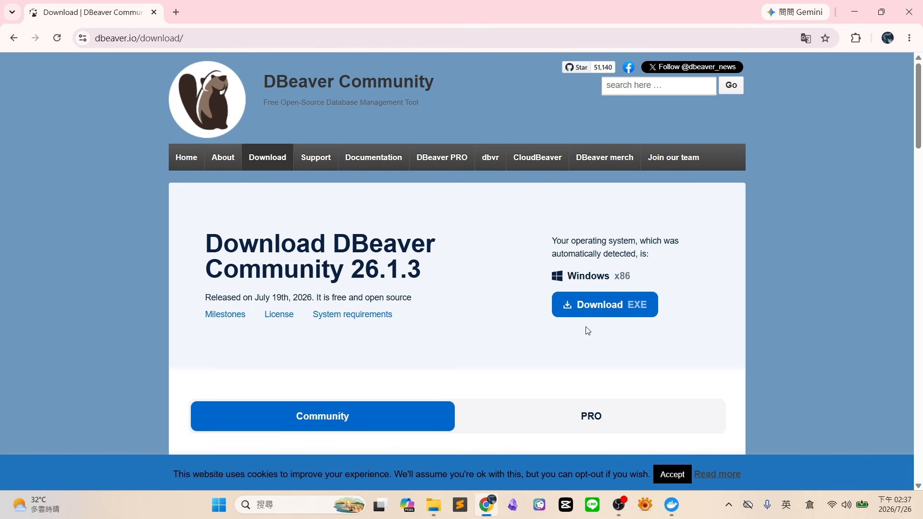
click(614, 308)
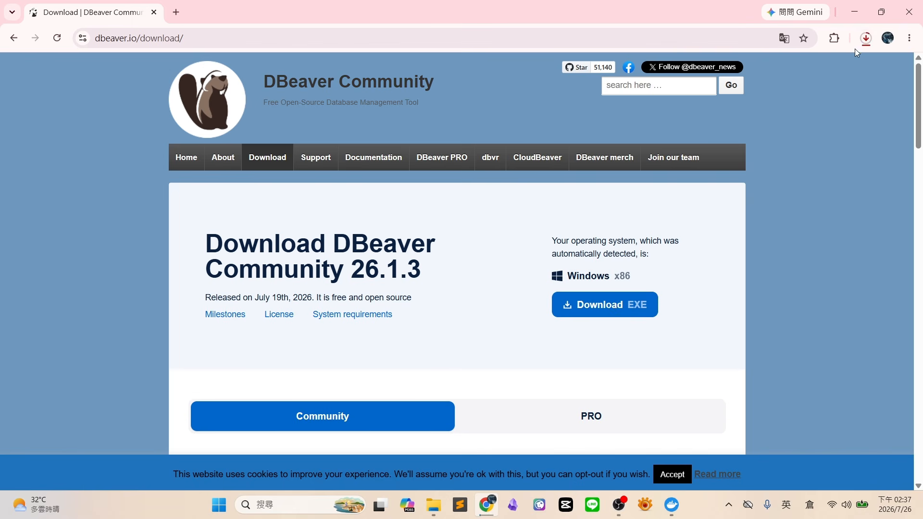
click(866, 39)
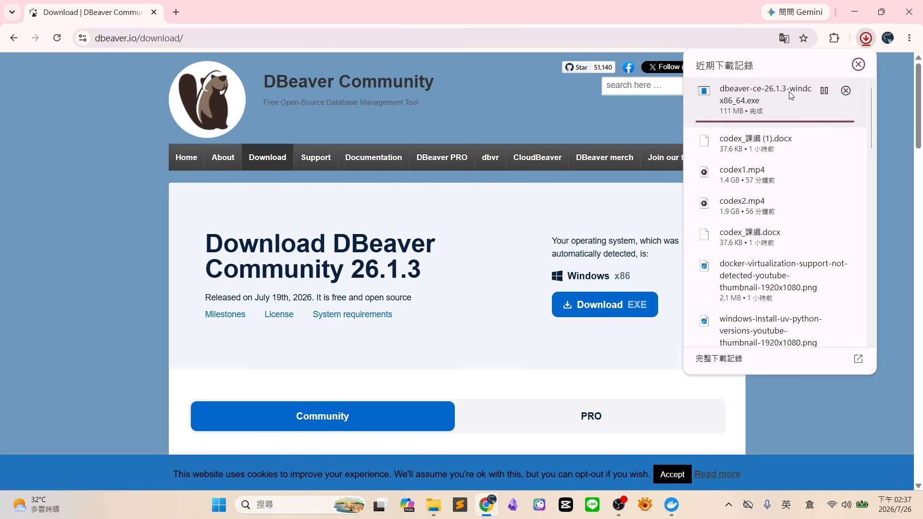
Run the downloaded dbeaver-ce installer from File Explorer's 下載 (Downloads) folder
click(434, 507)
click(68, 188)
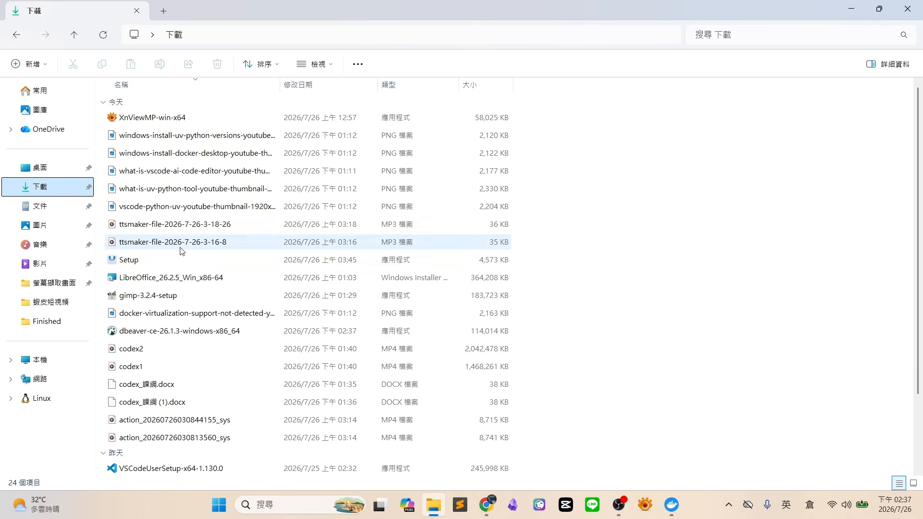
double_click(201, 331)
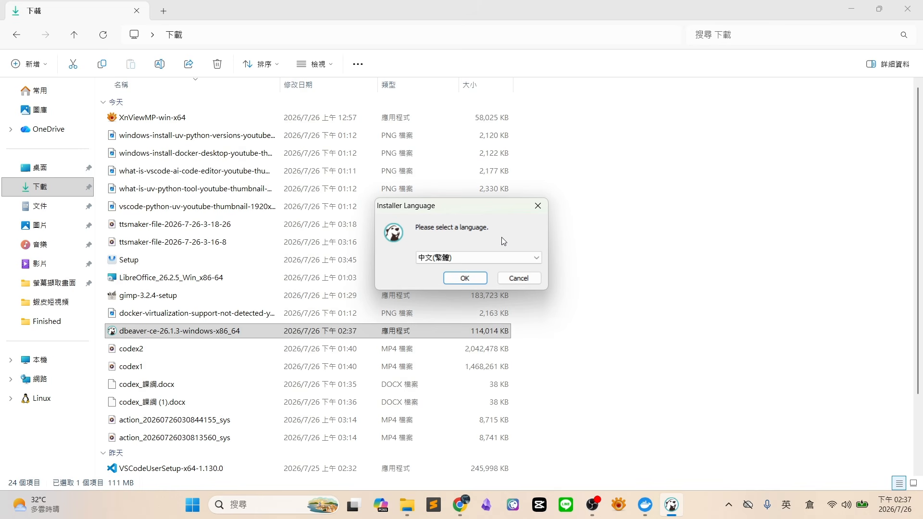
Keep 中文(繁體) as the installer language and confirm it
click(525, 258)
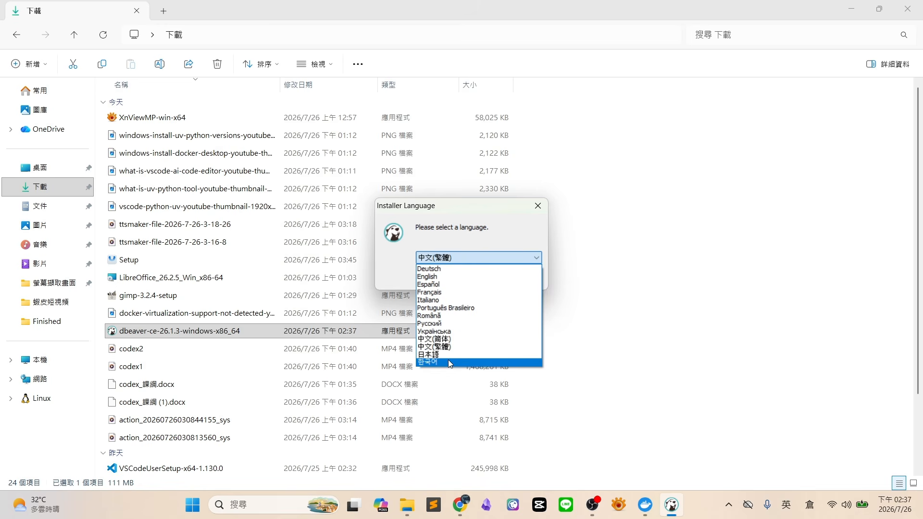
click(445, 240)
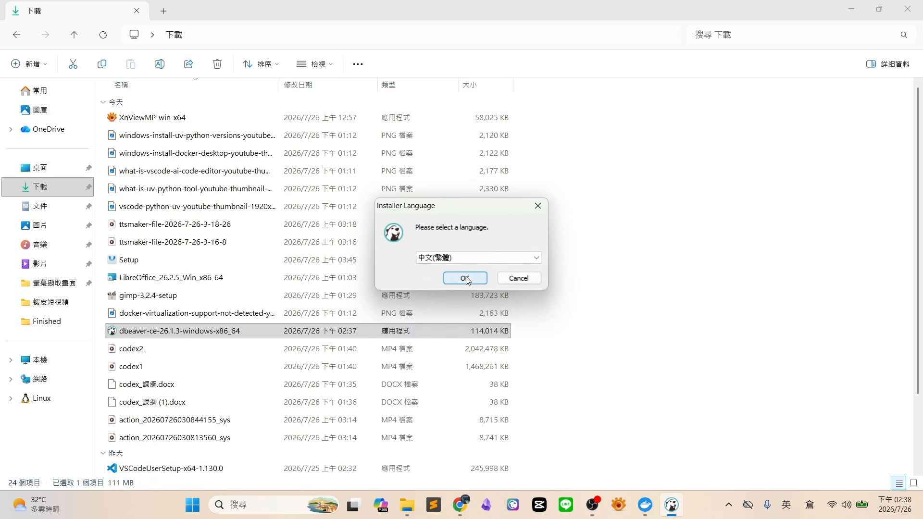
click(466, 278)
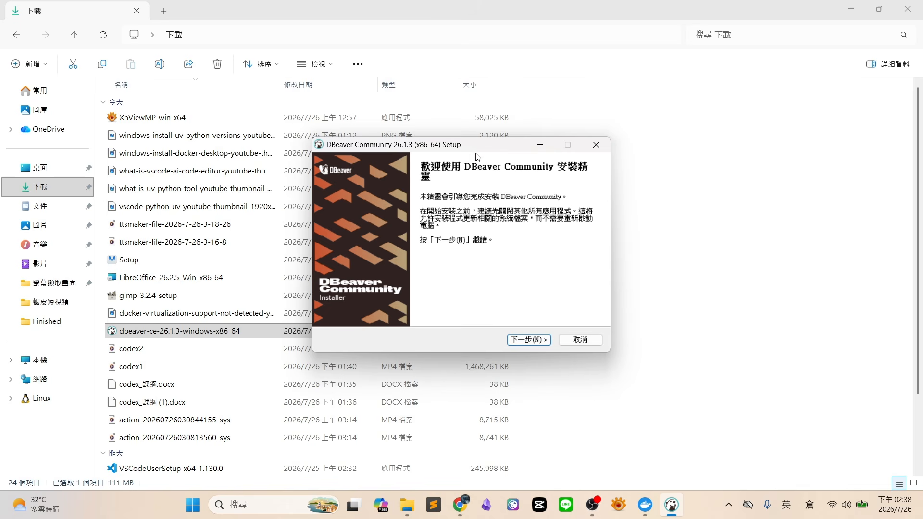
Move the setup wizard and accept the DBeaver license agreement
drag(475, 145, 430, 142)
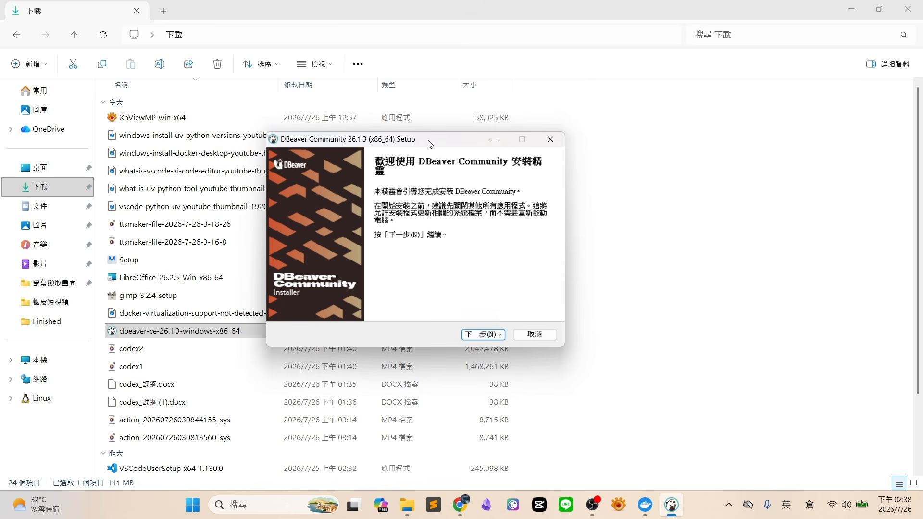
click(483, 334)
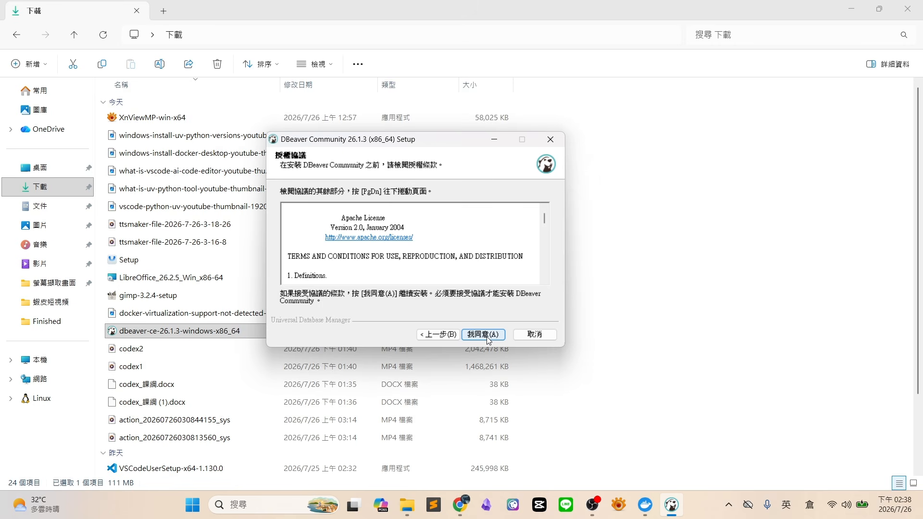
click(486, 336)
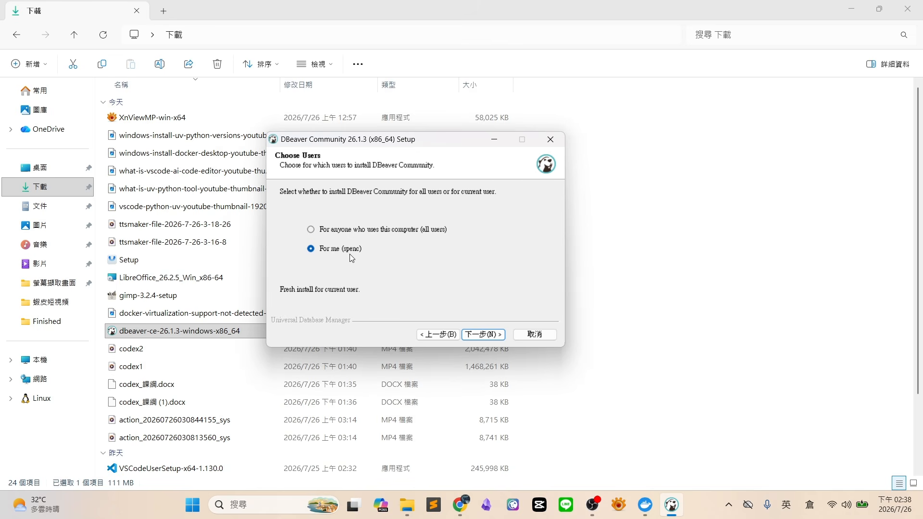
Keep the current-user install, default components, folder and 'DBeaver Community' Start Menu folder, and start installing
click(483, 335)
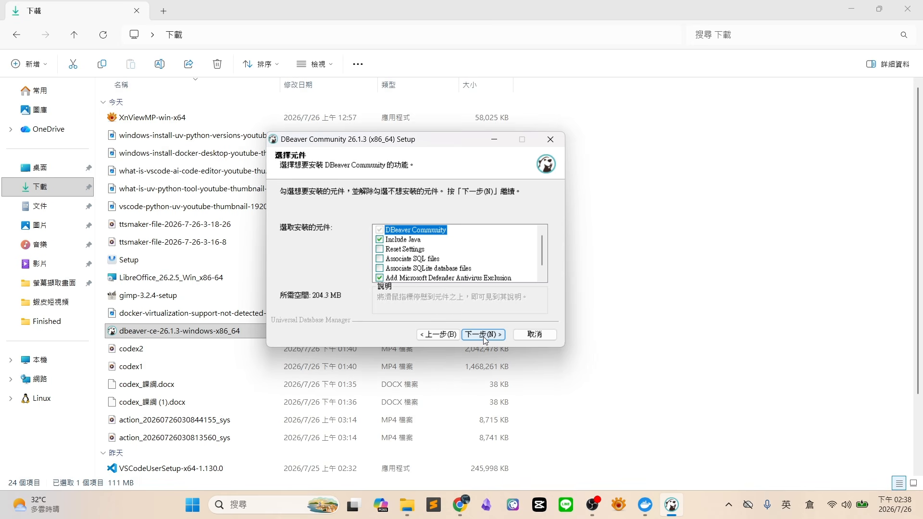
click(486, 335)
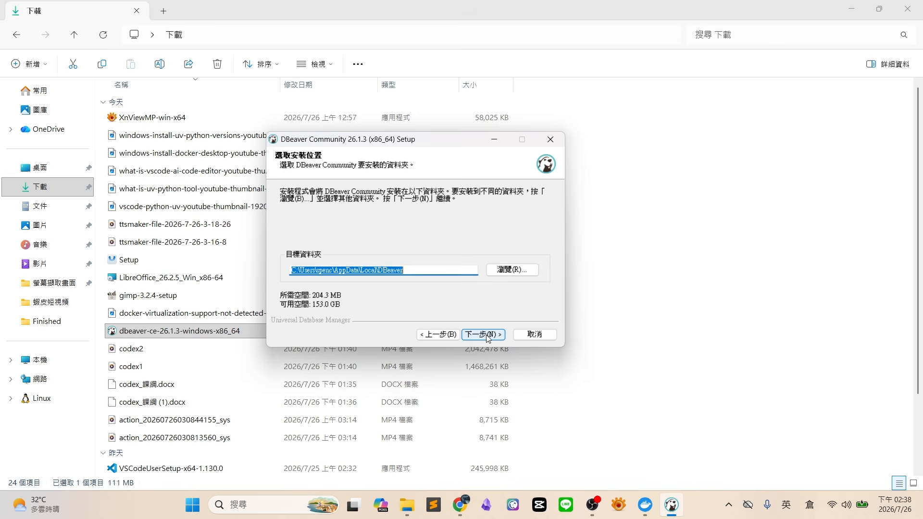
click(484, 334)
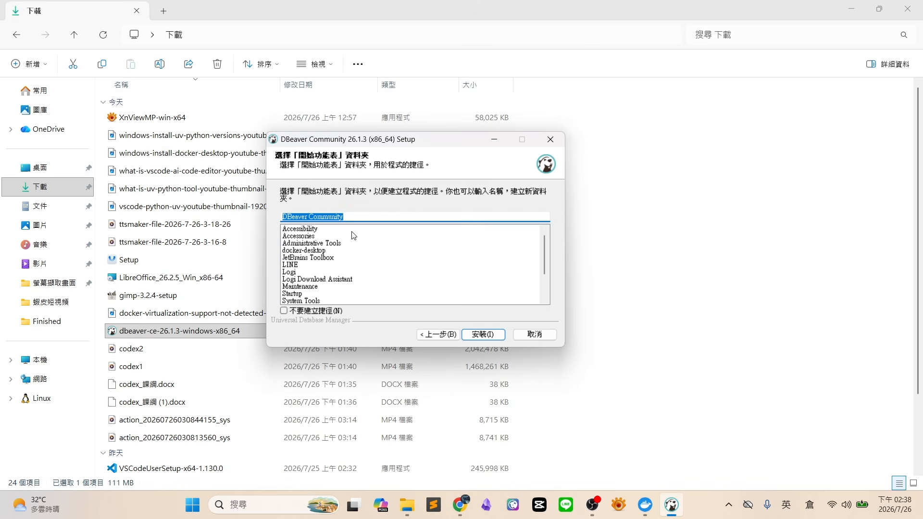
click(360, 217)
click(479, 335)
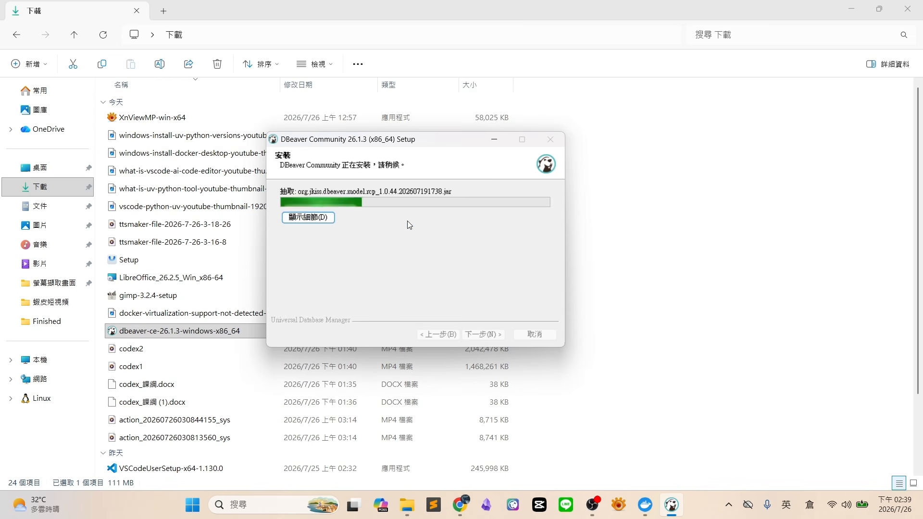
Show installation details, enable Create Desktop Shortcut, and finish the DBeaver Community 26.1.3 setup
click(325, 220)
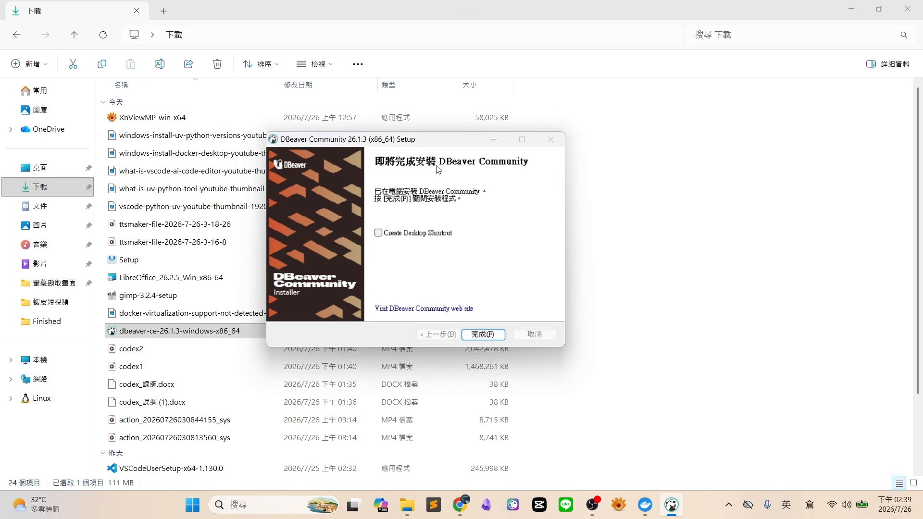
drag(439, 147, 462, 142)
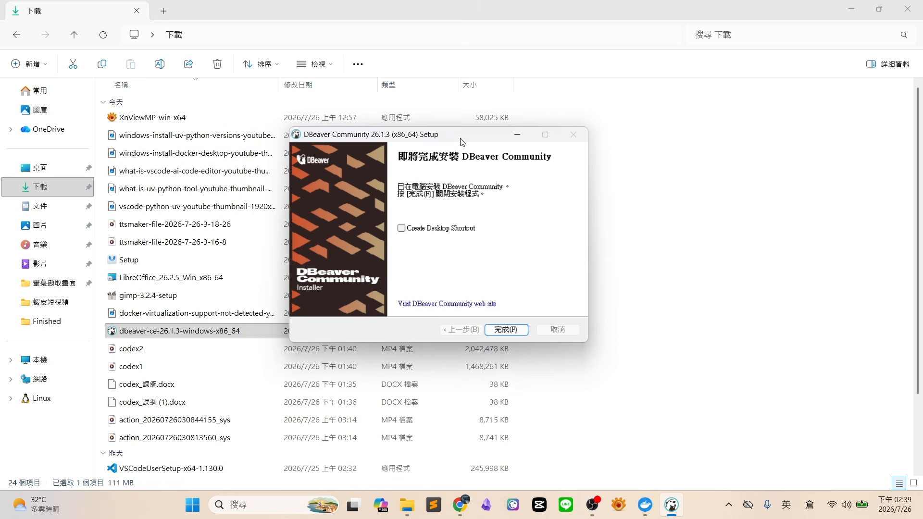
click(401, 230)
click(507, 330)
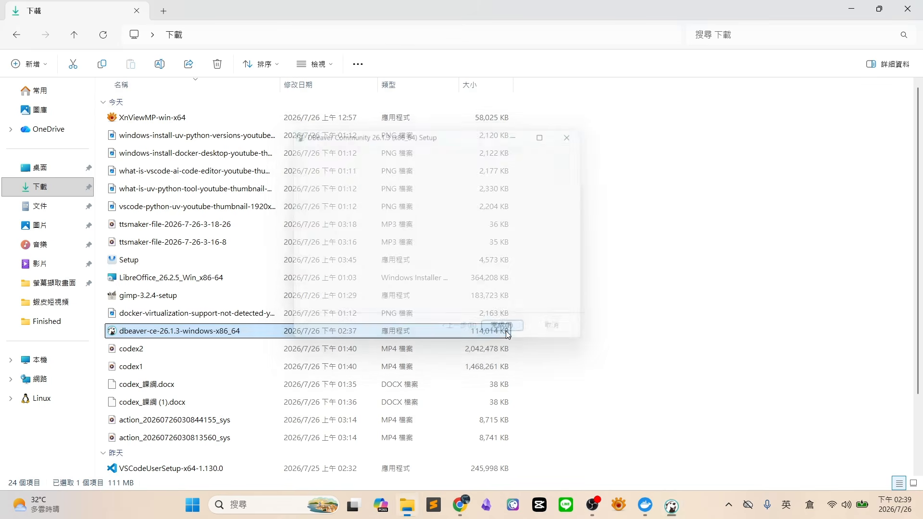
Minimize File Explorer and Chrome, then launch DBeaver 26.1.3 from its desktop shortcut
click(851, 10)
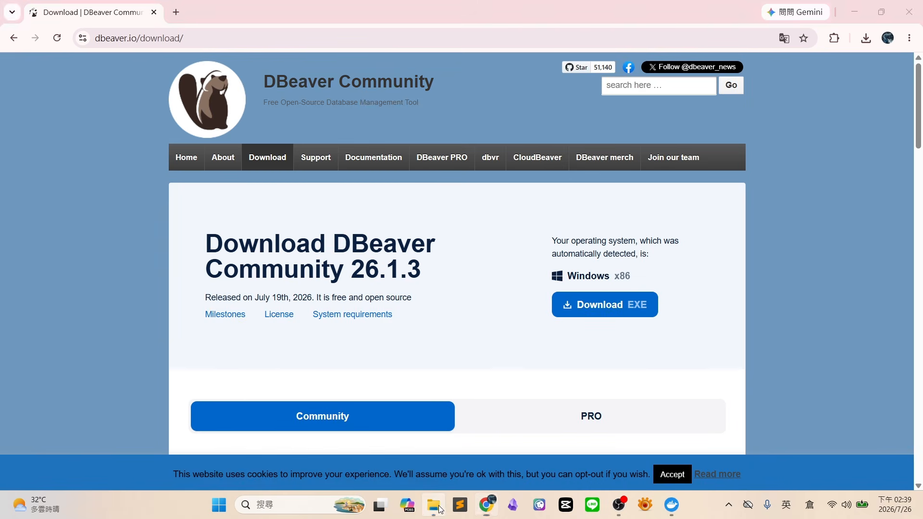
click(442, 501)
click(851, 8)
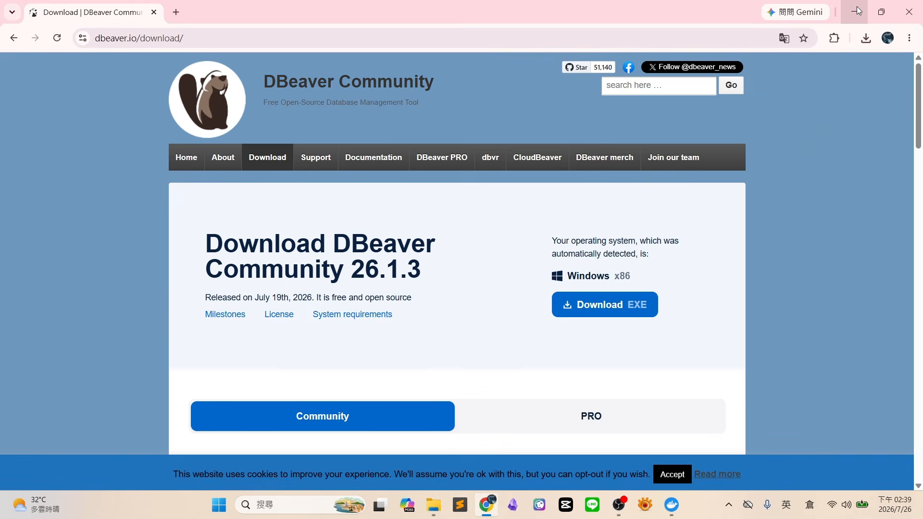
click(858, 8)
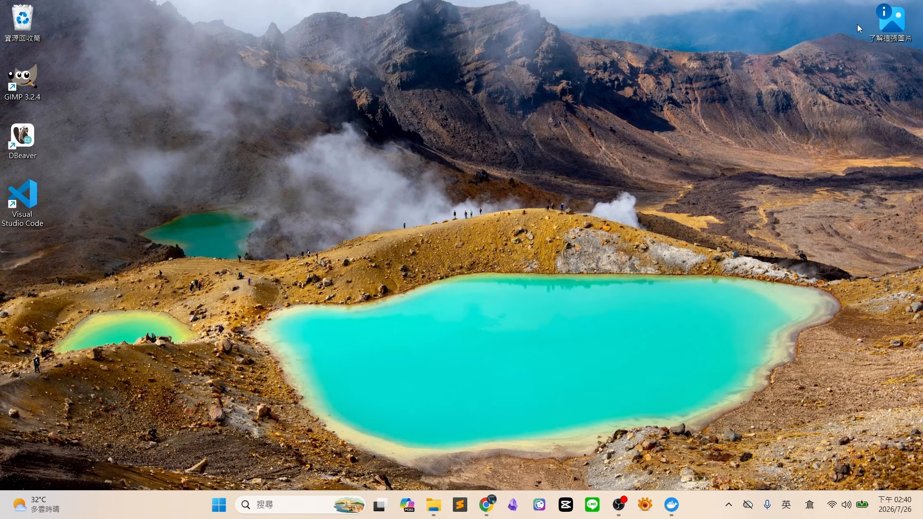
double_click(24, 139)
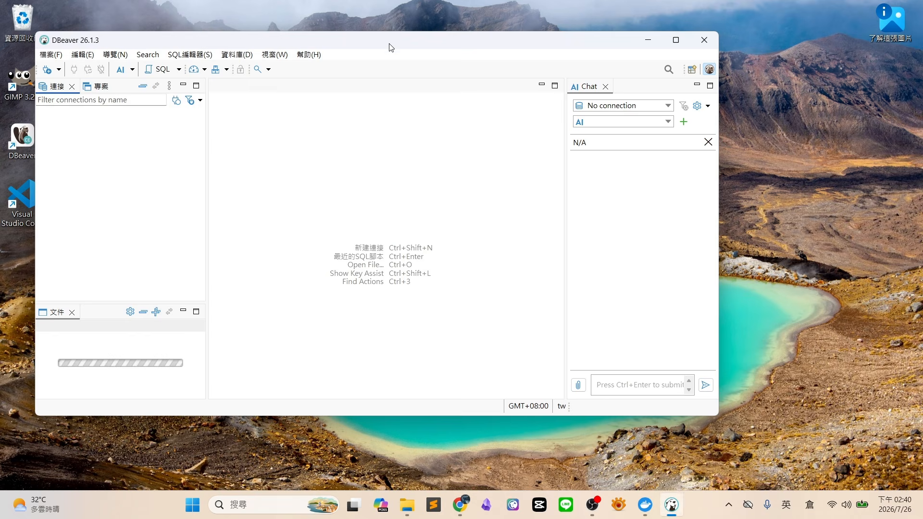
Accept the data-sharing notice, decline the sample database, and restore and centre the DBeaver window
double_click(390, 47)
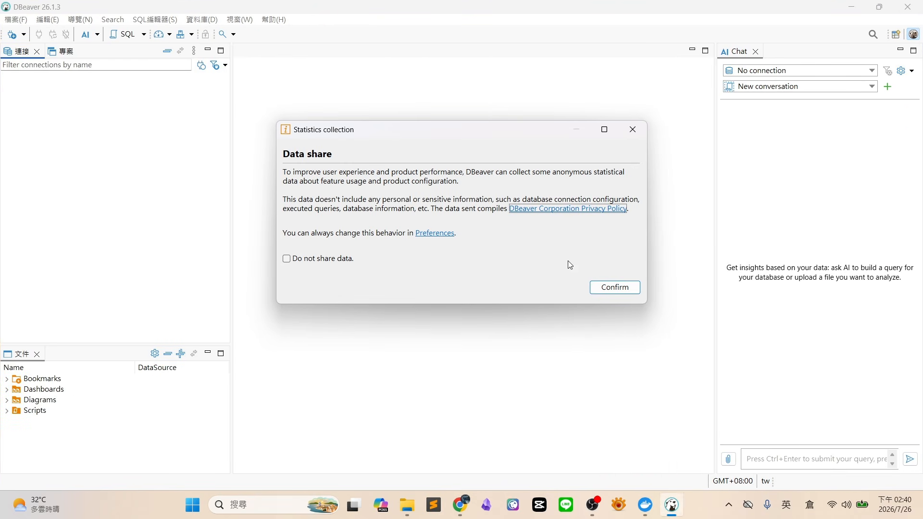
click(620, 291)
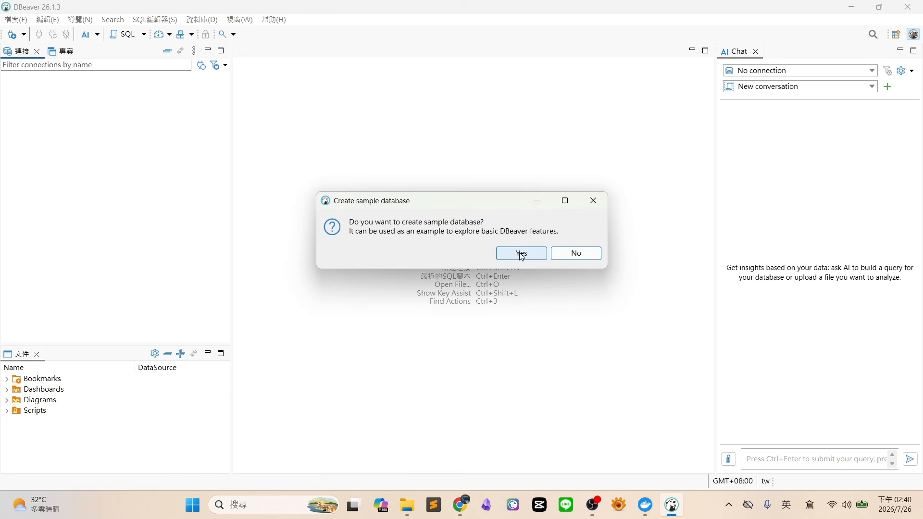
click(573, 253)
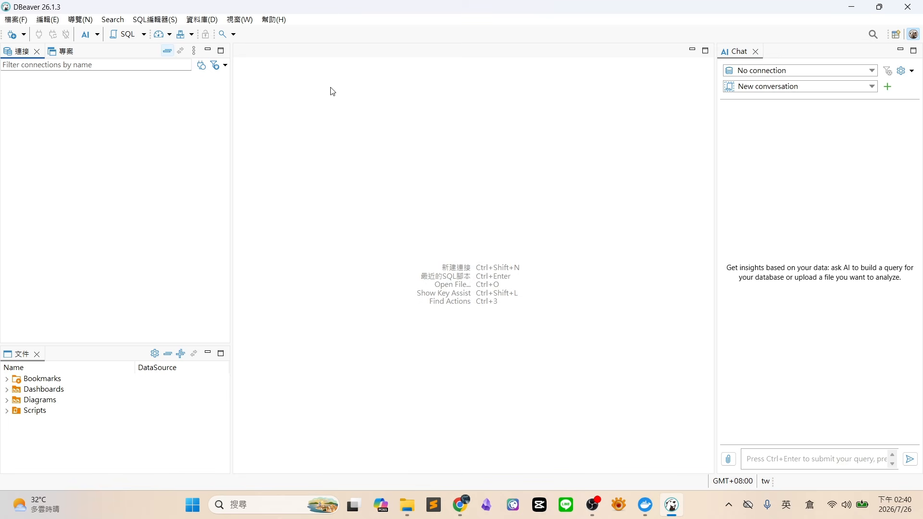
double_click(337, 6)
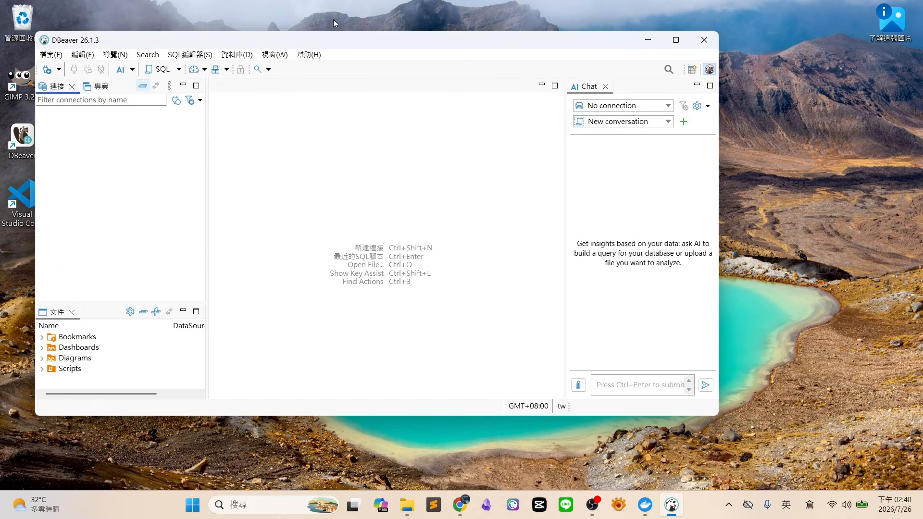
drag(328, 41, 447, 58)
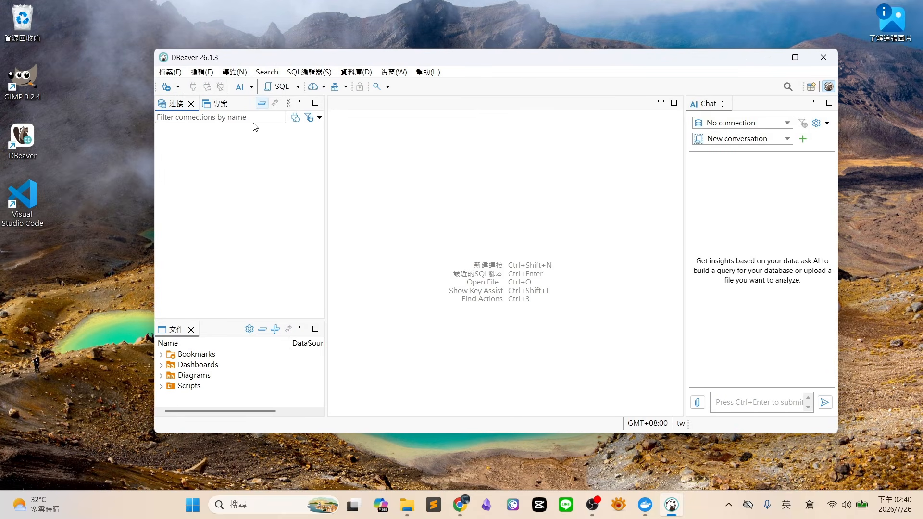
Choose MySQL from the New Connection database type list in the toolbar
click(178, 88)
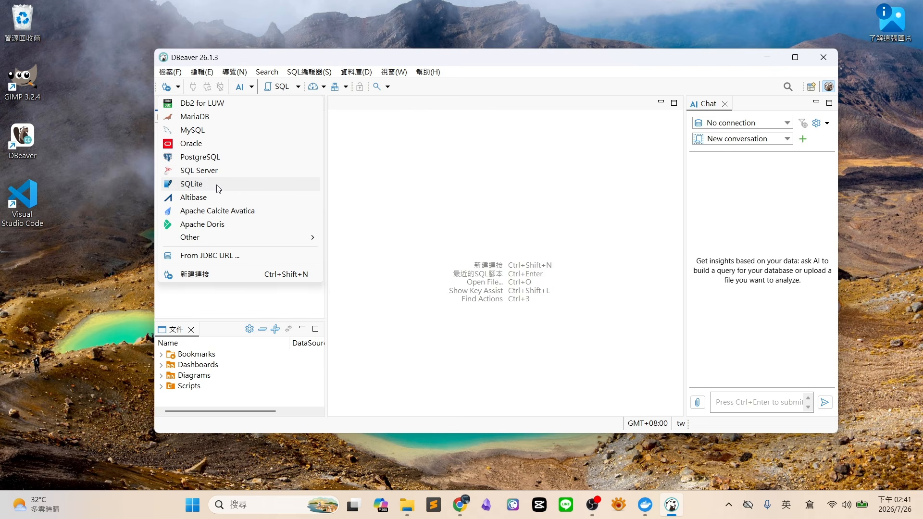
mouse_move(237, 244)
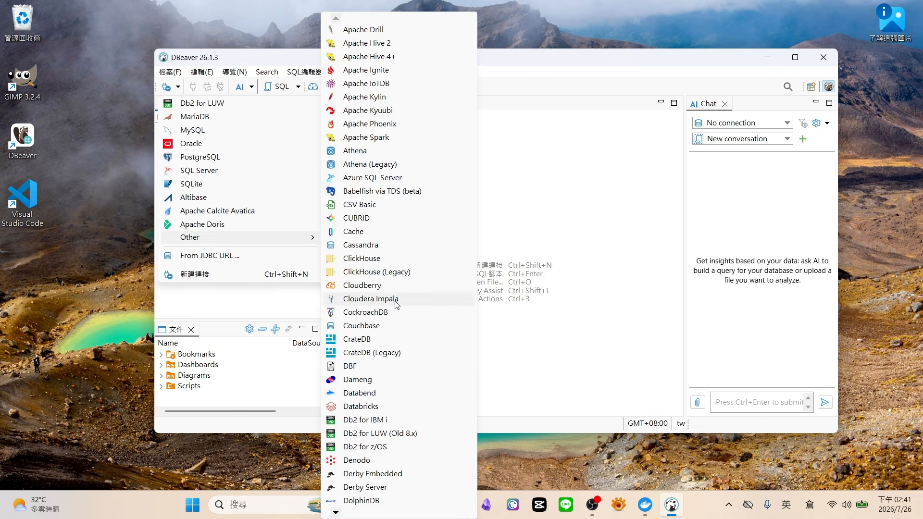
click(213, 135)
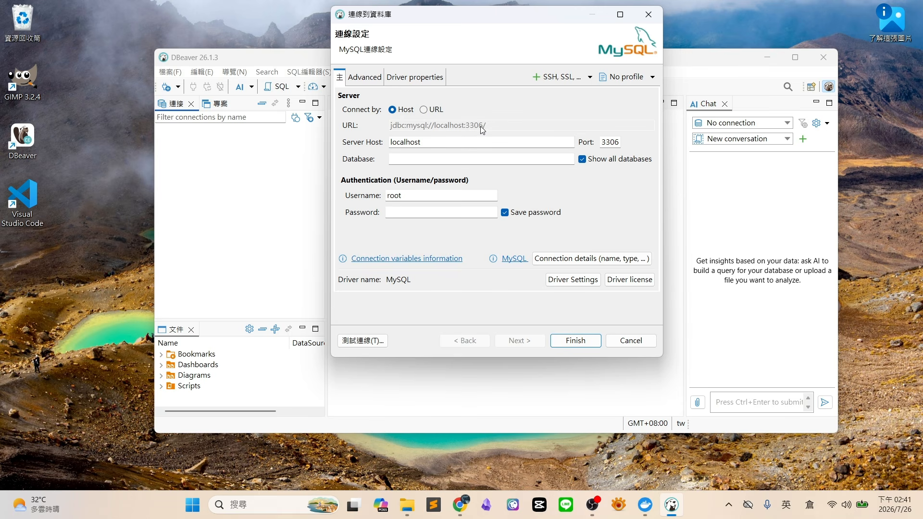
Enter the root account password for the localhost:3306 MySQL connection
click(532, 159)
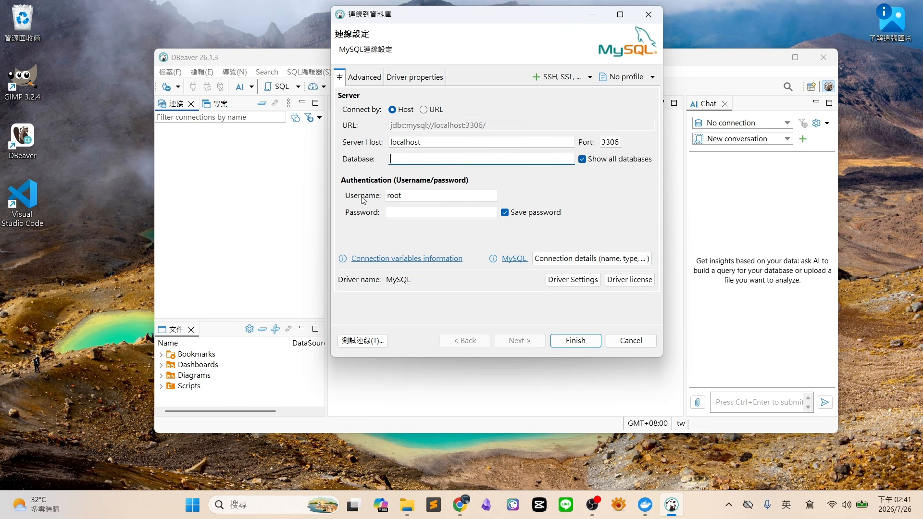
click(408, 214)
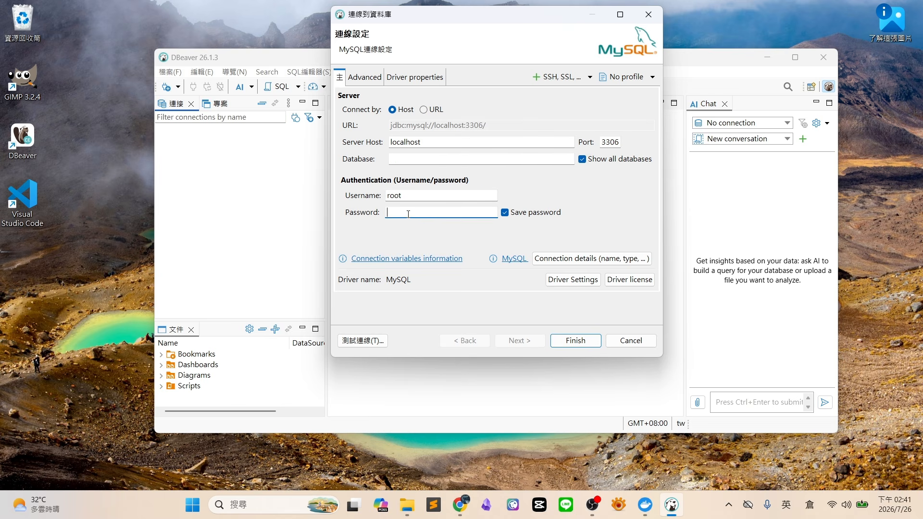
text(123)
Test the connection, download the MySQL 8+ driver files, and get the 'Public Key Retrieval is not allowed' error
click(366, 344)
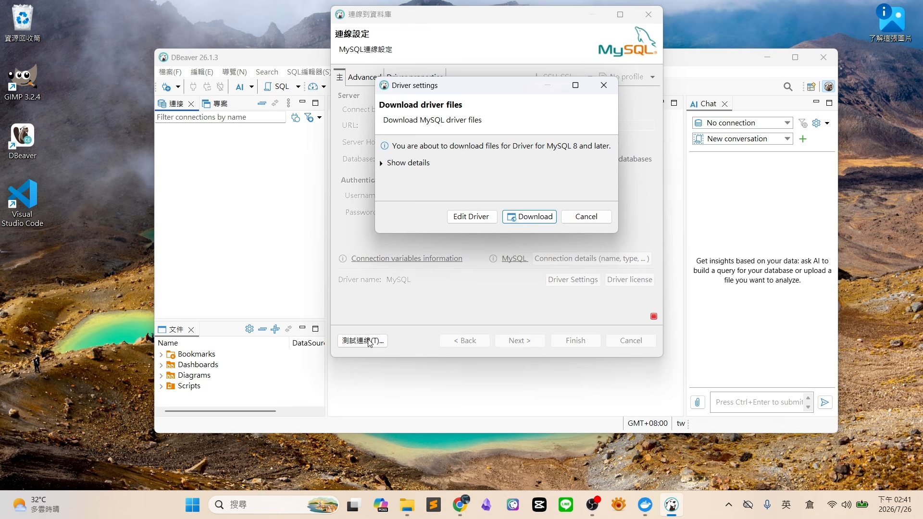
click(385, 165)
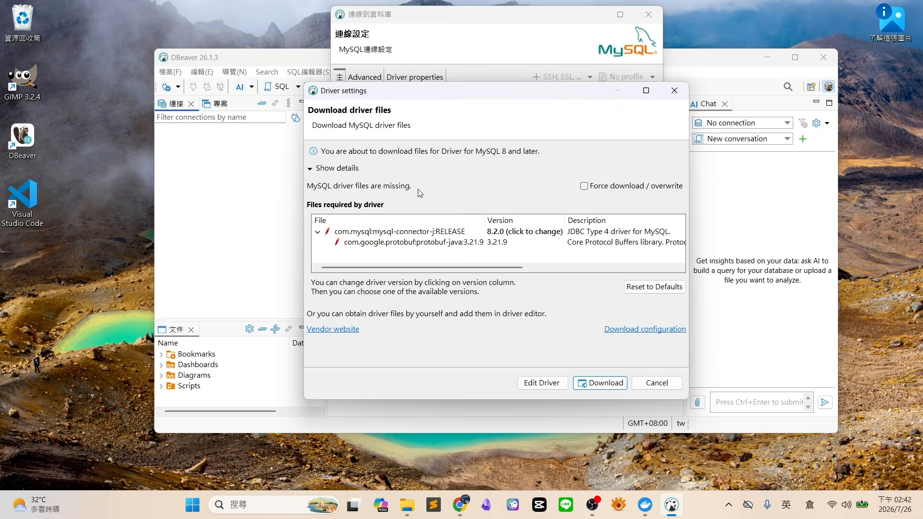
click(606, 384)
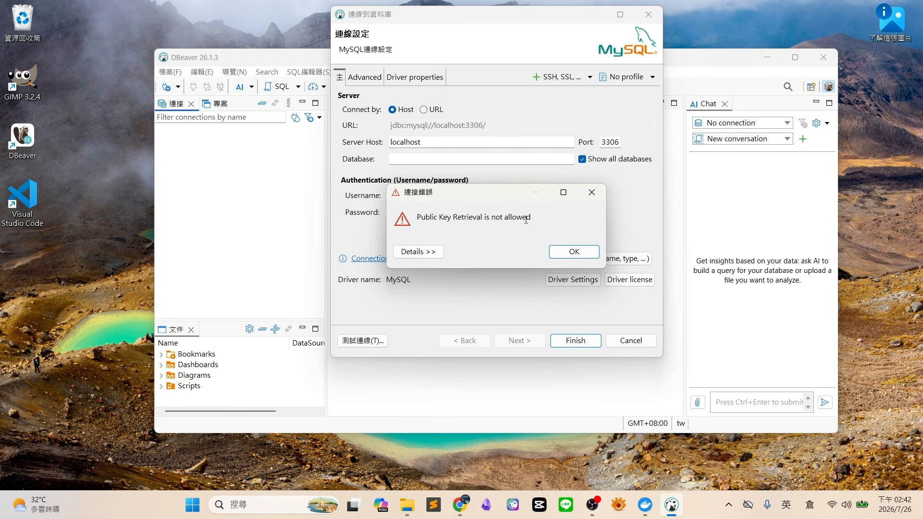
Dismiss the public key error and set the driver property allowPublicKeyRetrieval to TRUE
click(576, 257)
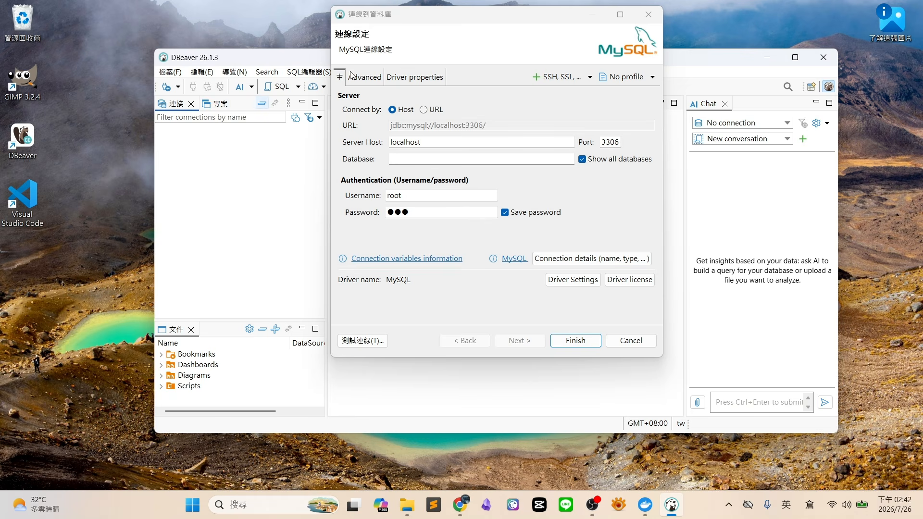
click(368, 78)
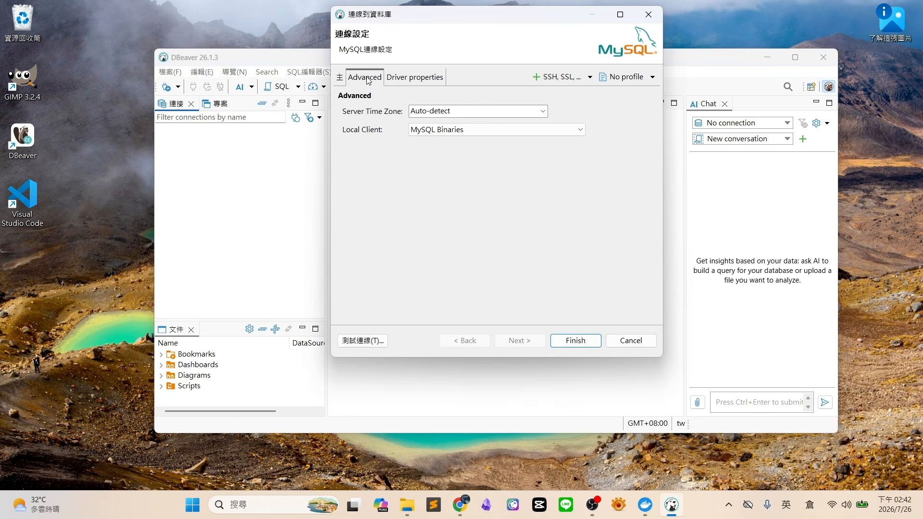
click(409, 79)
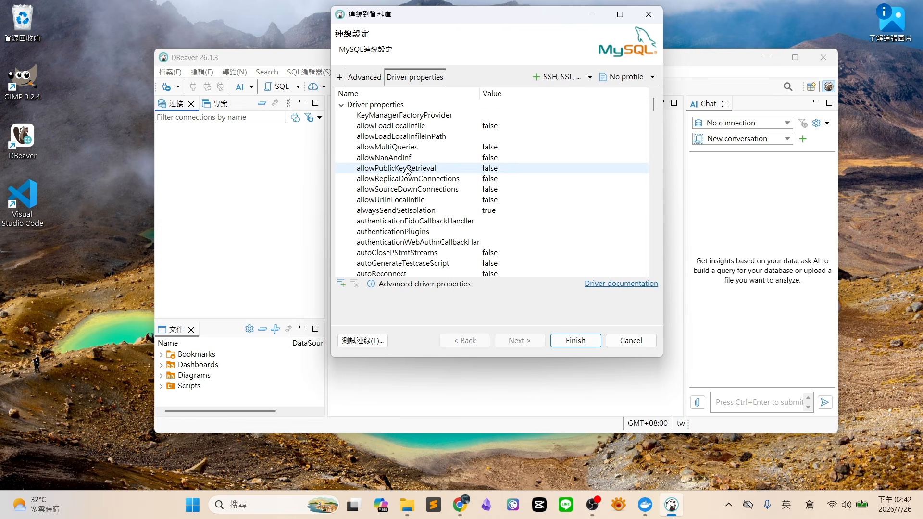
mouse_move(434, 171)
click(500, 170)
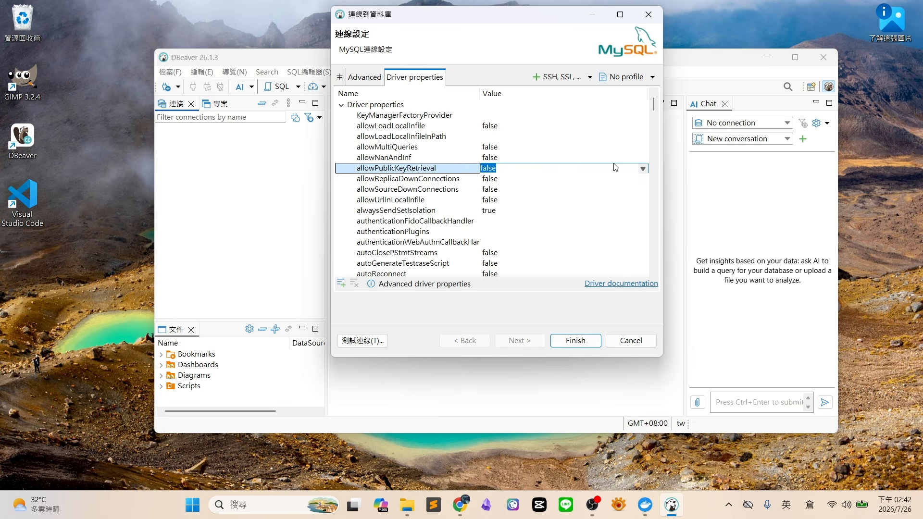
click(643, 168)
click(621, 188)
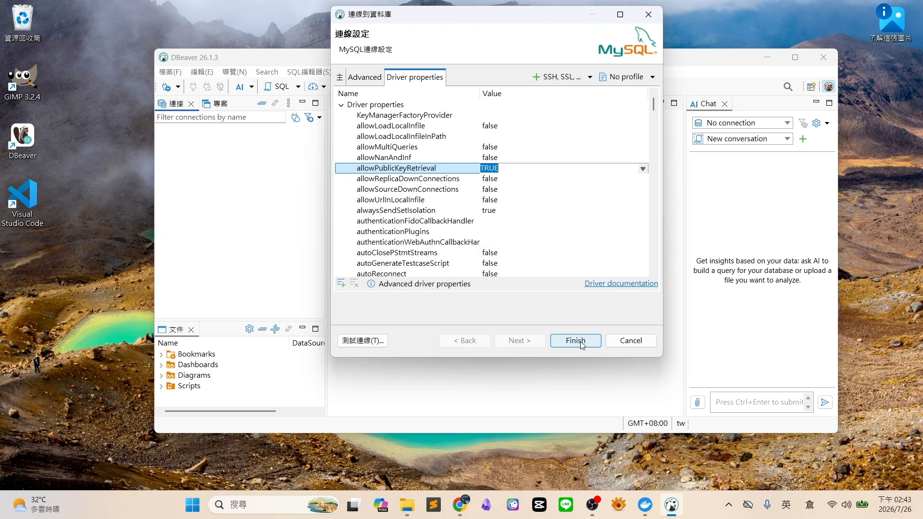
Re-test the connection successfully and save the localhost MySQL connection
click(382, 341)
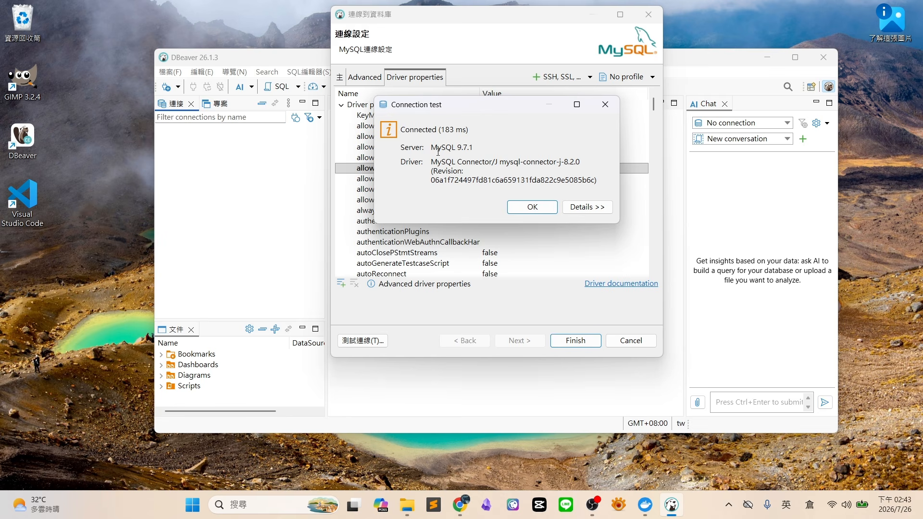
click(532, 207)
click(583, 347)
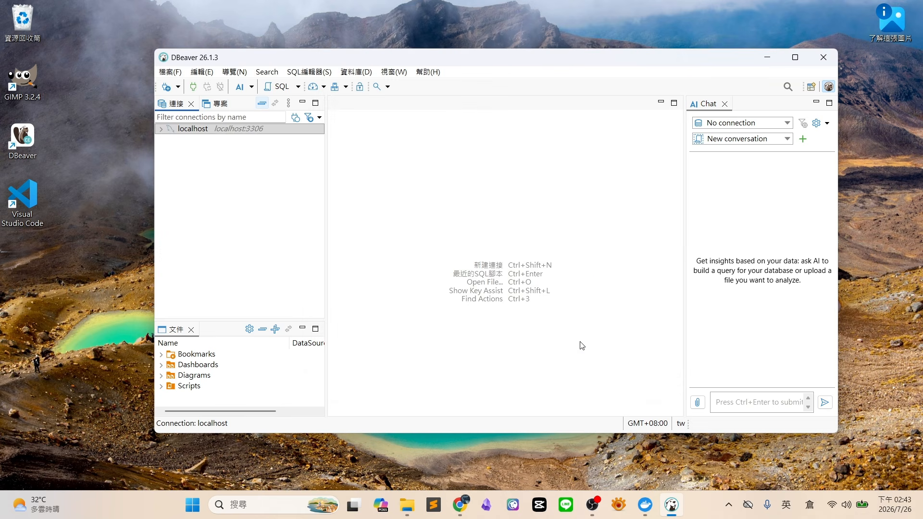
Expand localhost and its databases group, then open the empty demo_db database editor
click(183, 130)
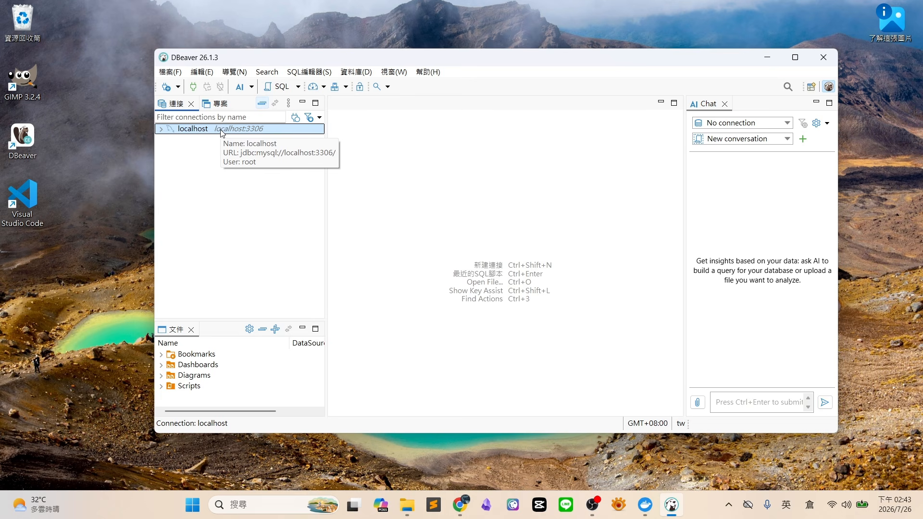
click(161, 129)
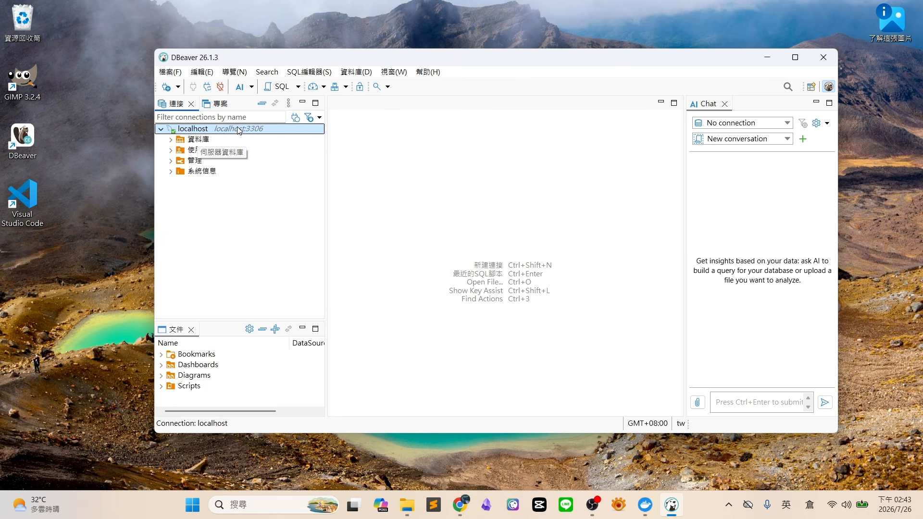
click(195, 139)
click(171, 140)
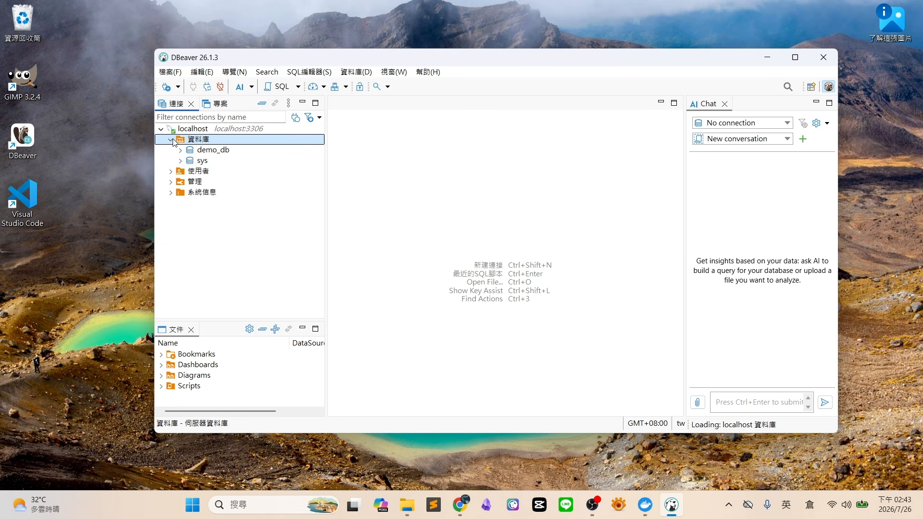
click(224, 153)
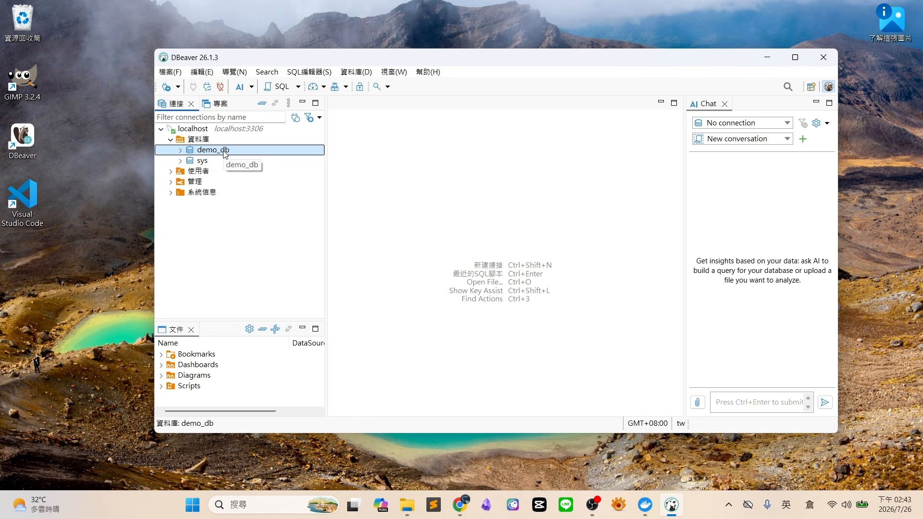
double_click(224, 153)
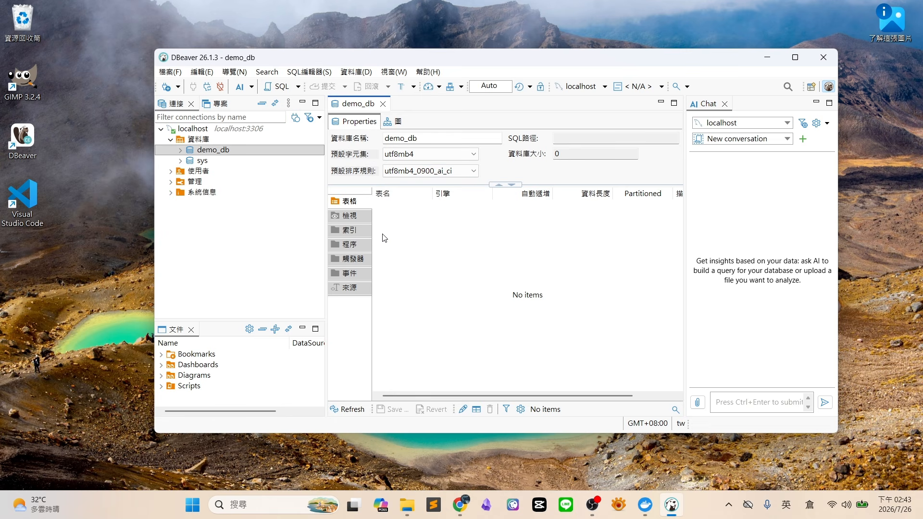
click(212, 153)
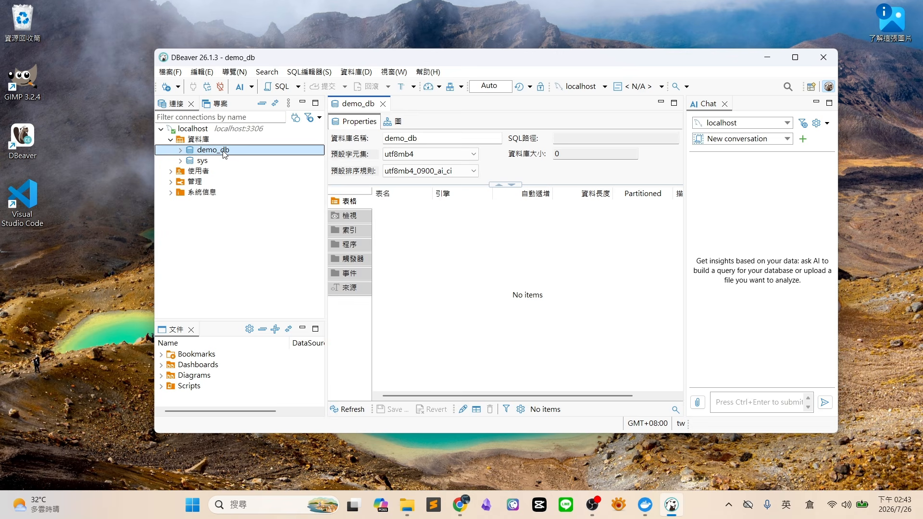
Create a new table in demo_db and name it users
right_click(224, 154)
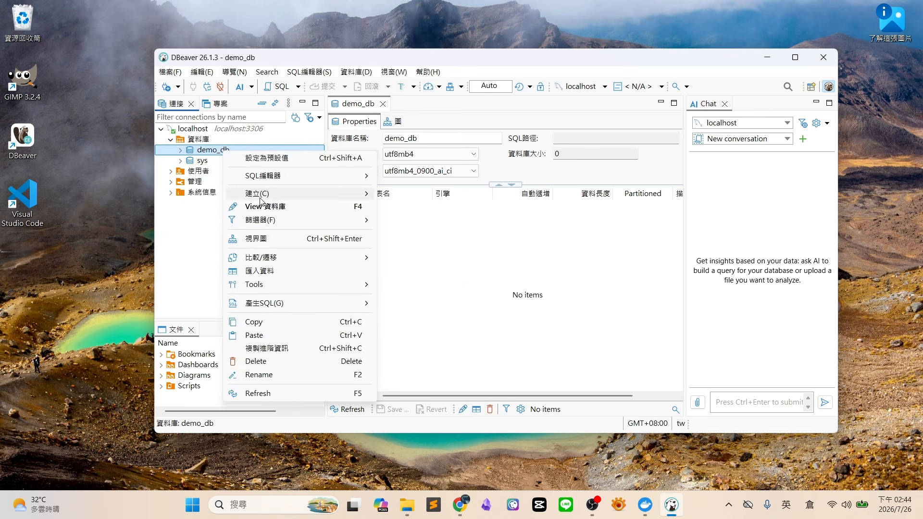
mouse_move(261, 196)
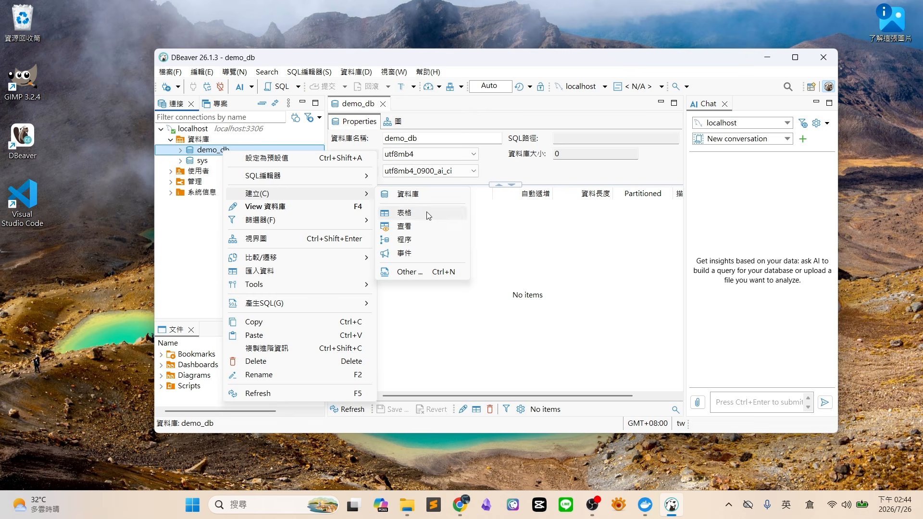
click(404, 212)
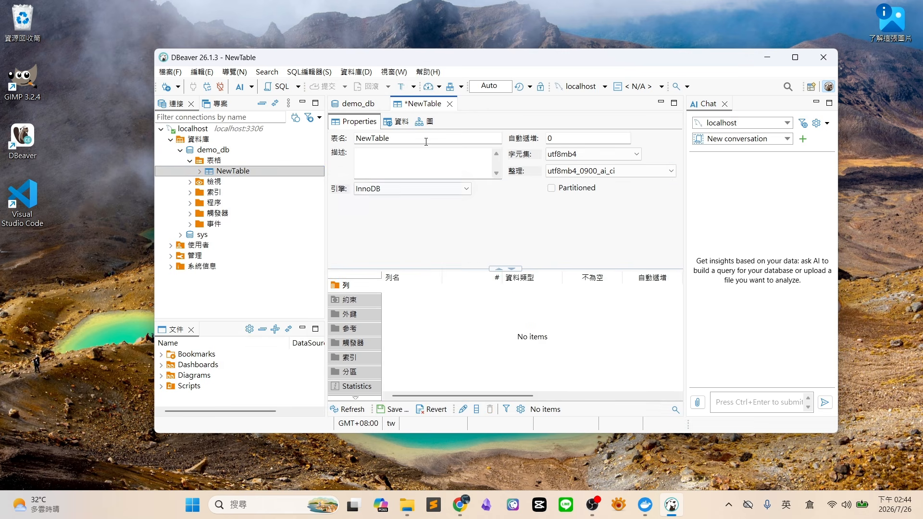
double_click(426, 140)
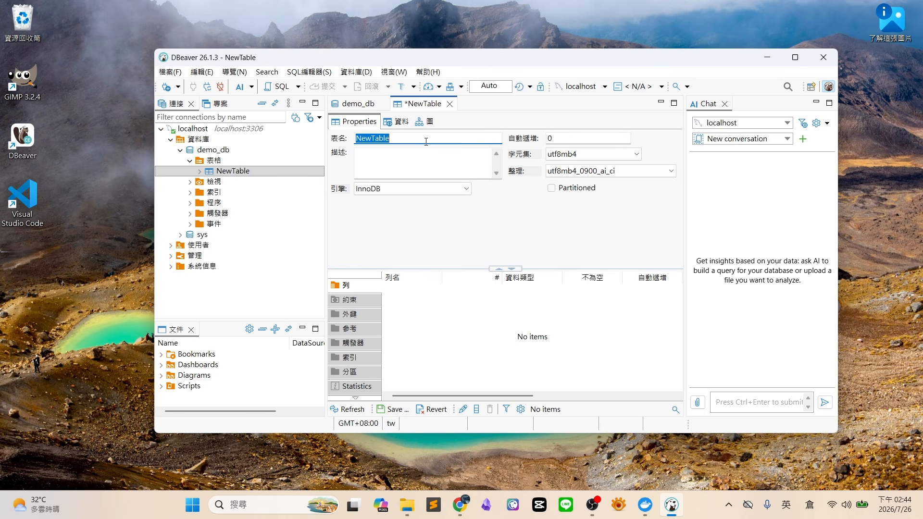
text(users)
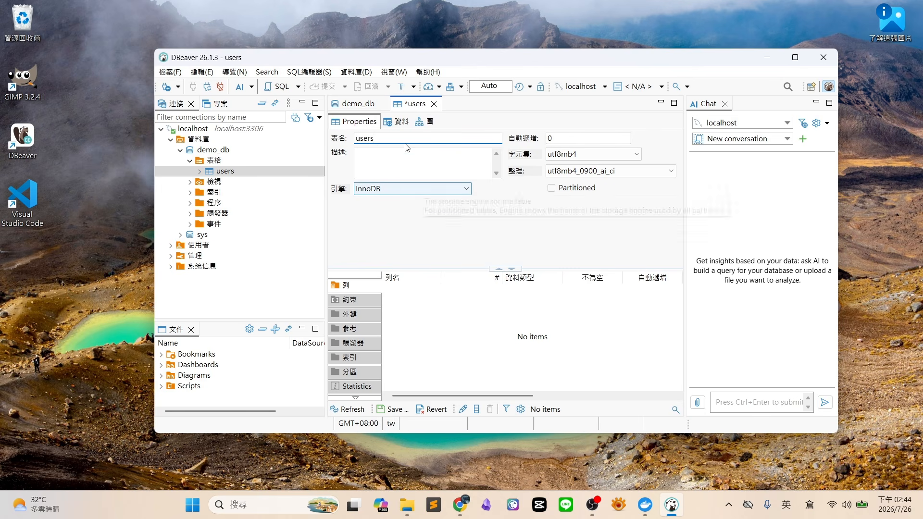
click(393, 161)
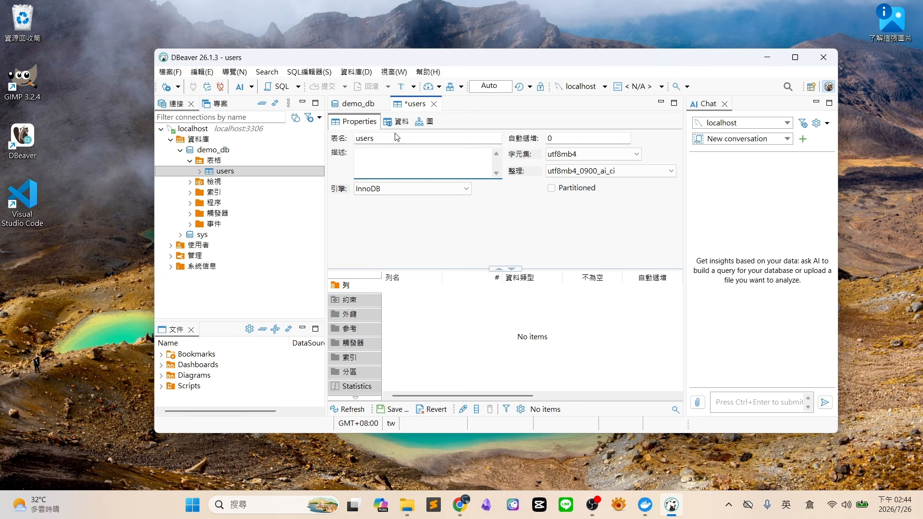
Add an id column of type INT, not null, auto-increment, as the primary key
right_click(475, 315)
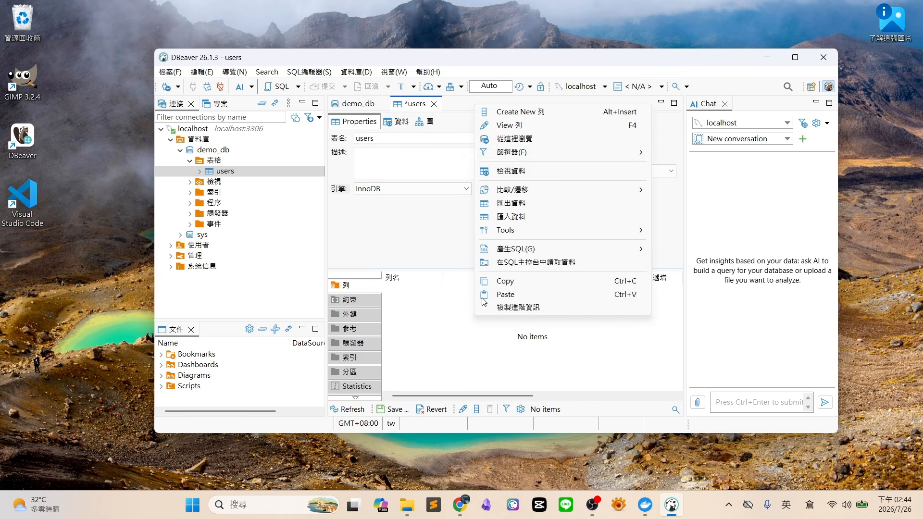
click(531, 115)
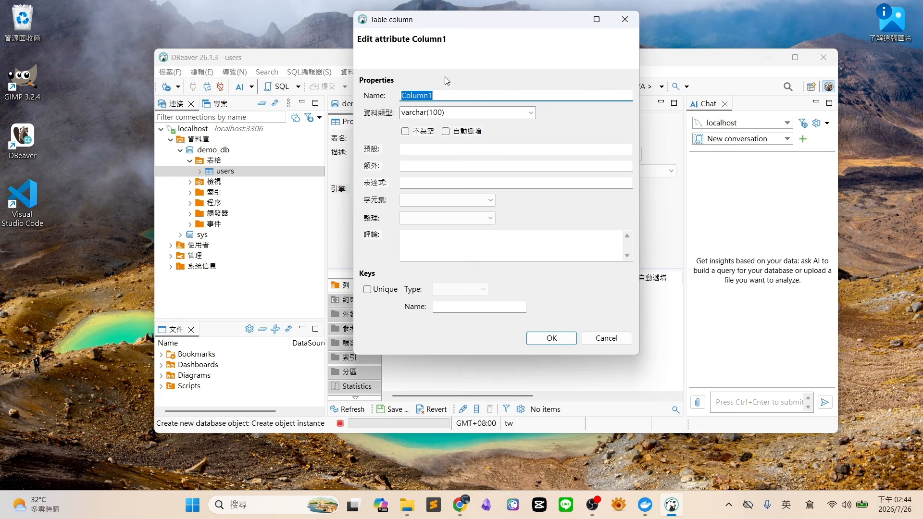
text(id)
key(Tab)
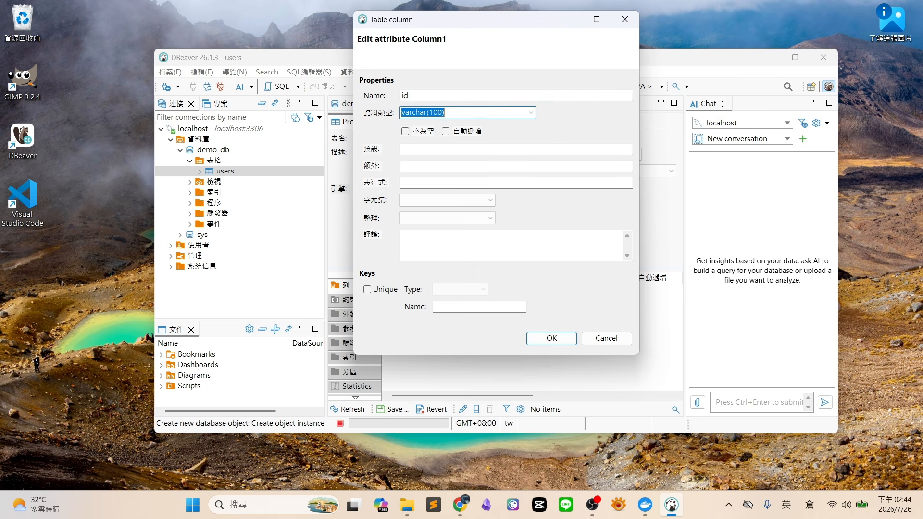
click(528, 114)
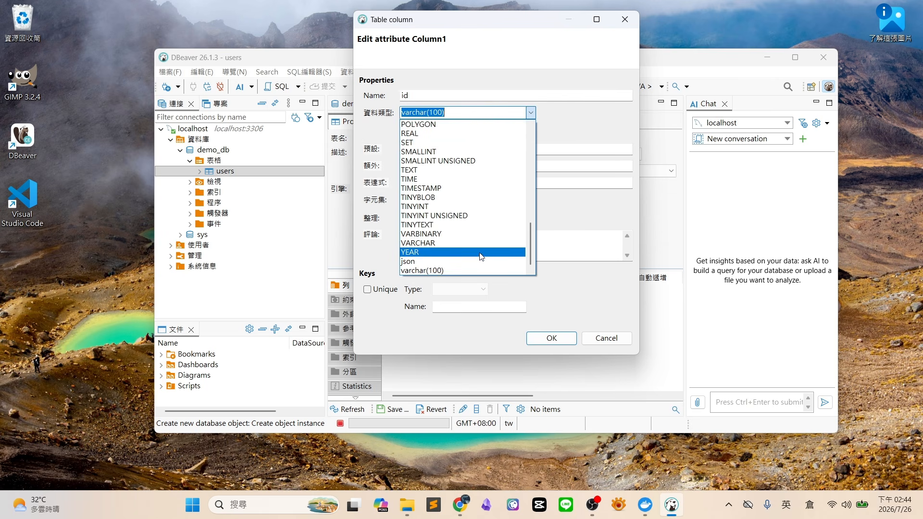
scroll(479, 195, up, 3)
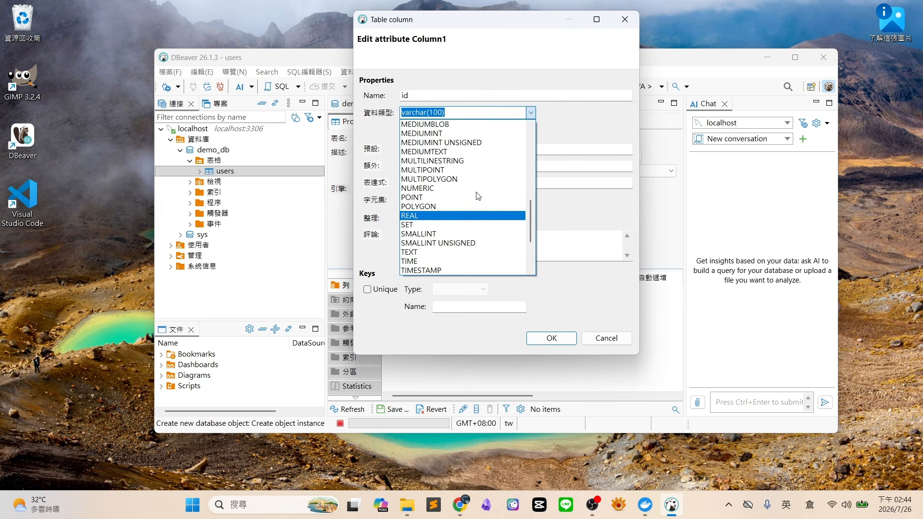
scroll(479, 196, up, 5)
click(451, 203)
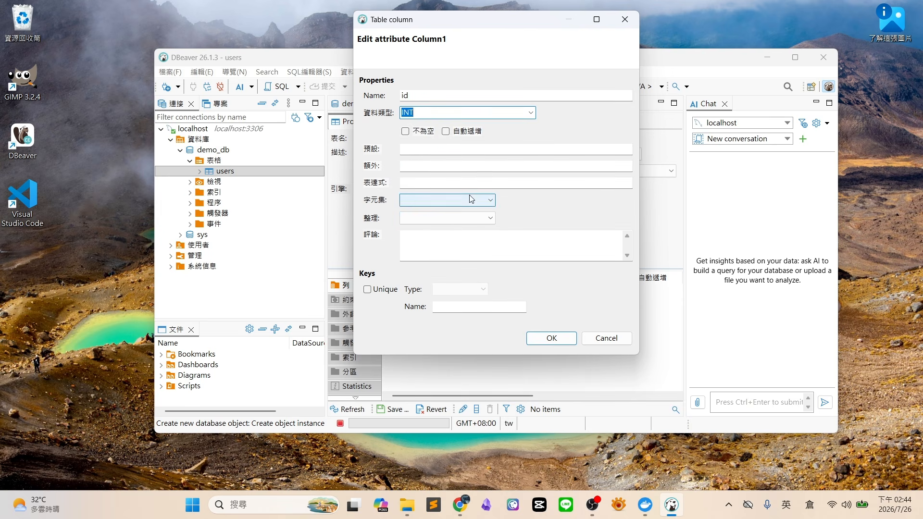
click(405, 132)
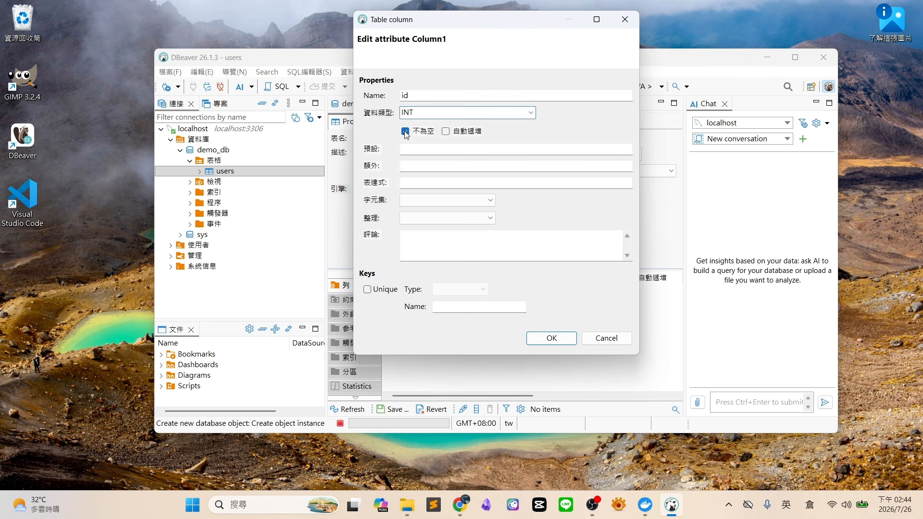
click(450, 133)
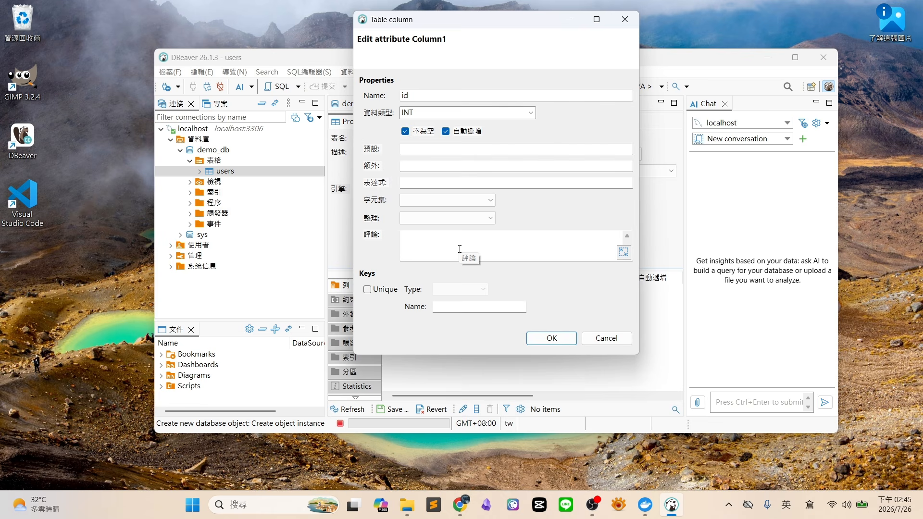
click(368, 290)
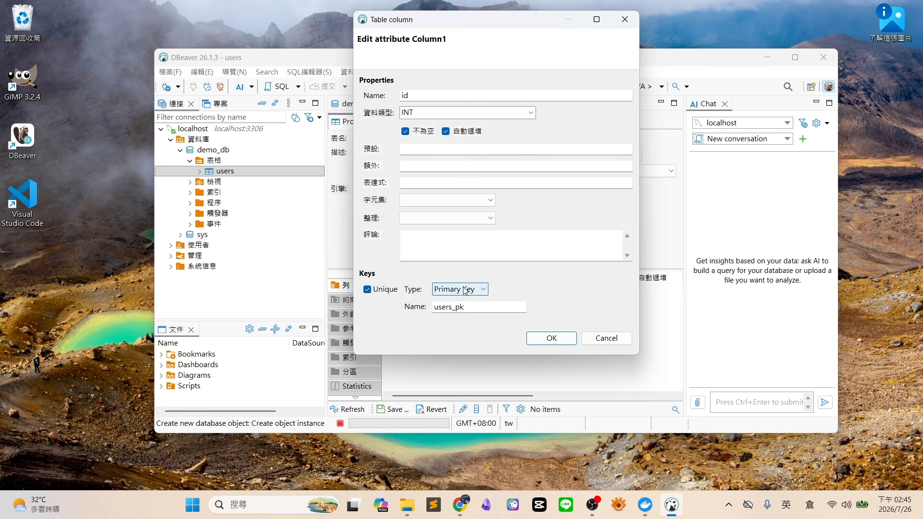
click(553, 339)
Add a name column of type varchar(20)
right_click(420, 306)
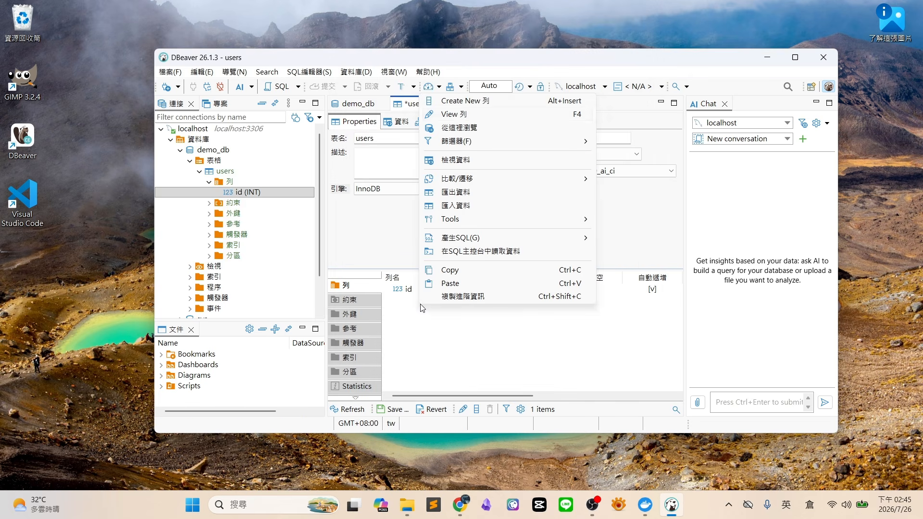
click(482, 101)
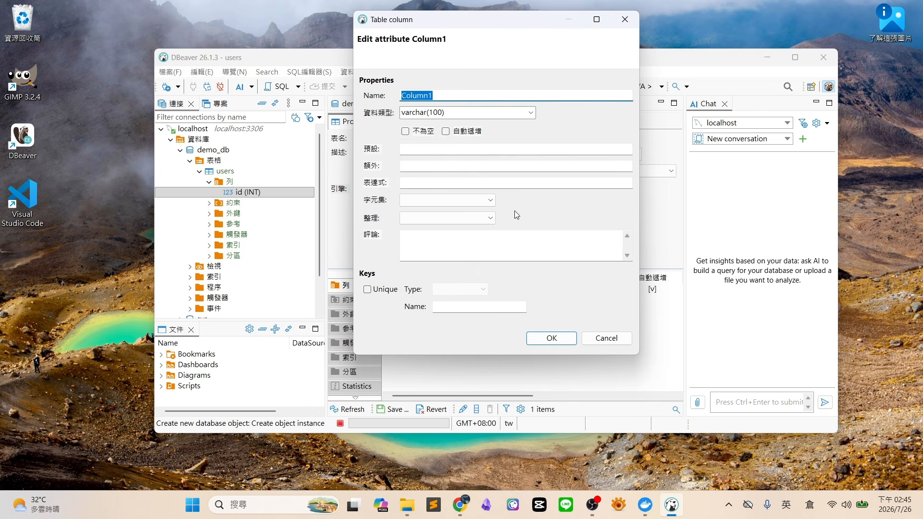
text(name)
click(506, 113)
click(506, 113)
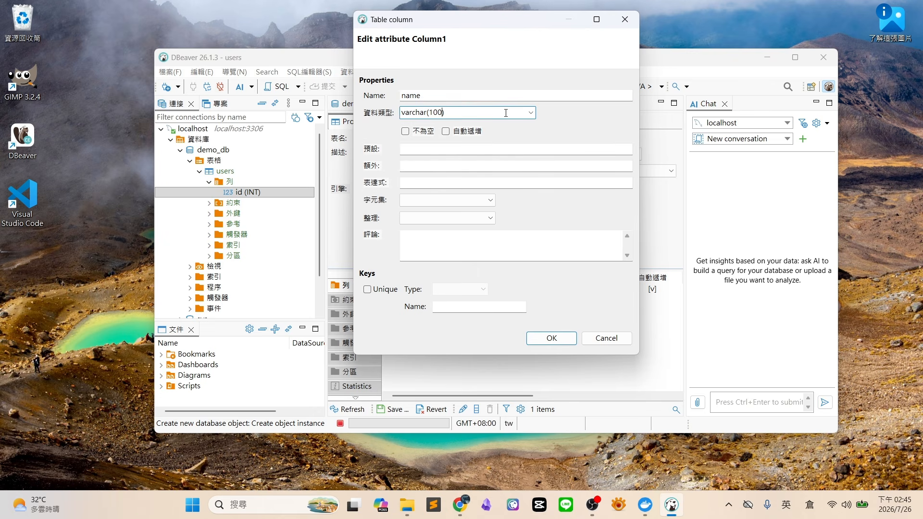
key(BackSpace)
key(BackSpace)
key(BackSpace)
text(20)
click(550, 339)
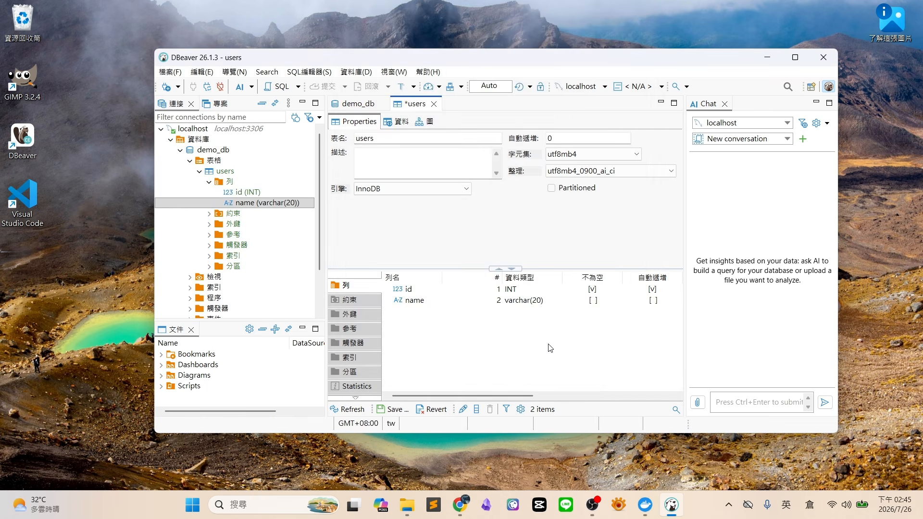
Add an age column of type int
right_click(460, 339)
click(520, 134)
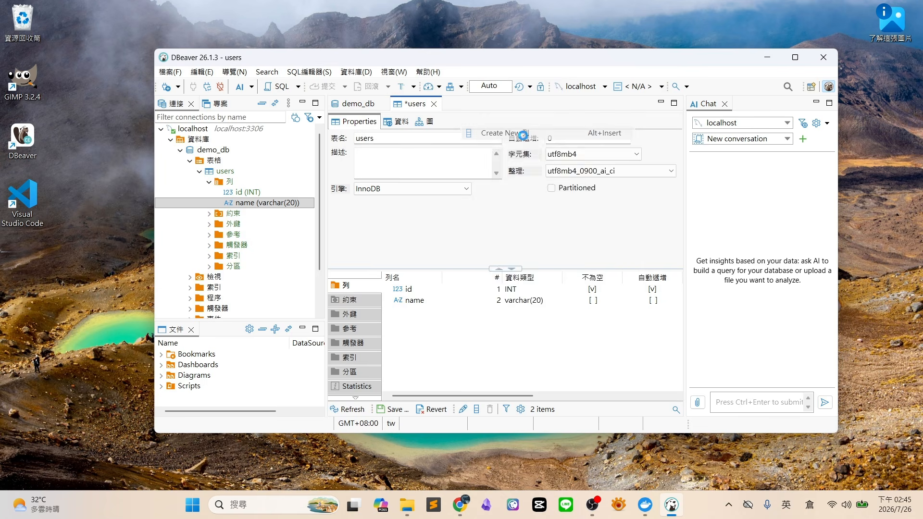
text(age)
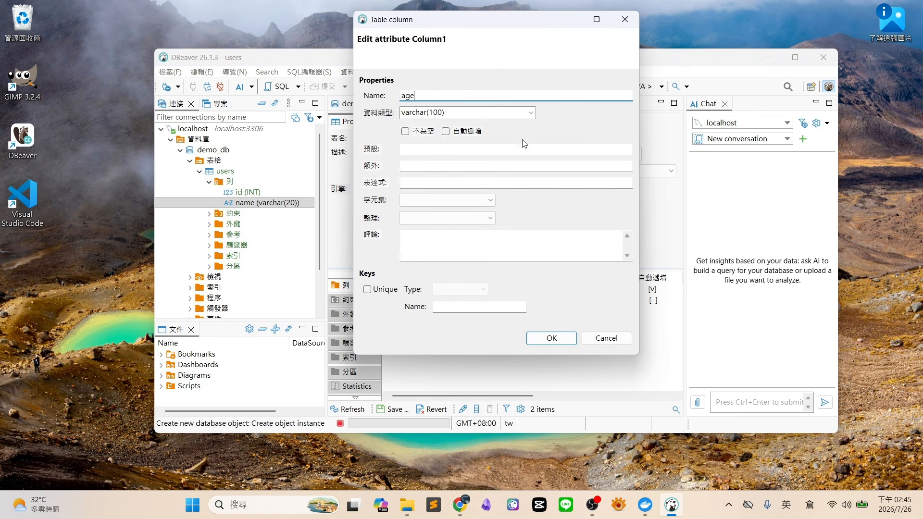
key(Tab)
click(531, 113)
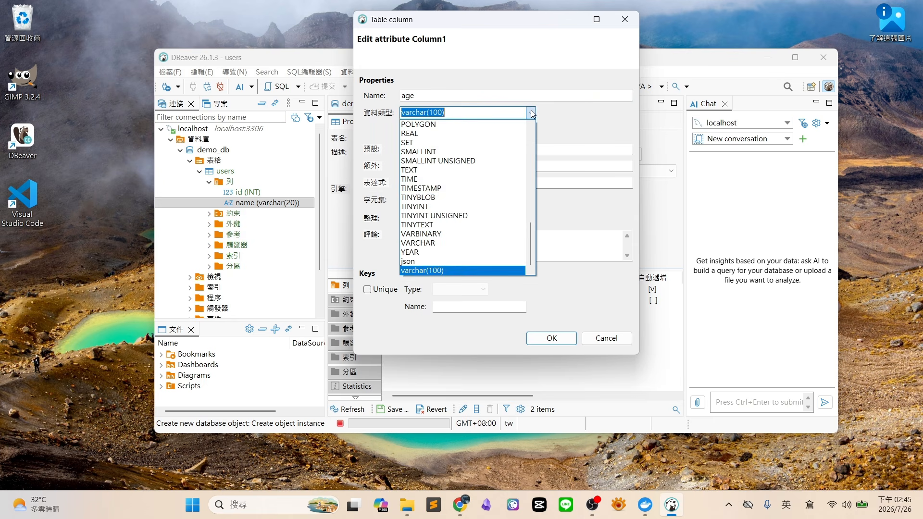
text(o)
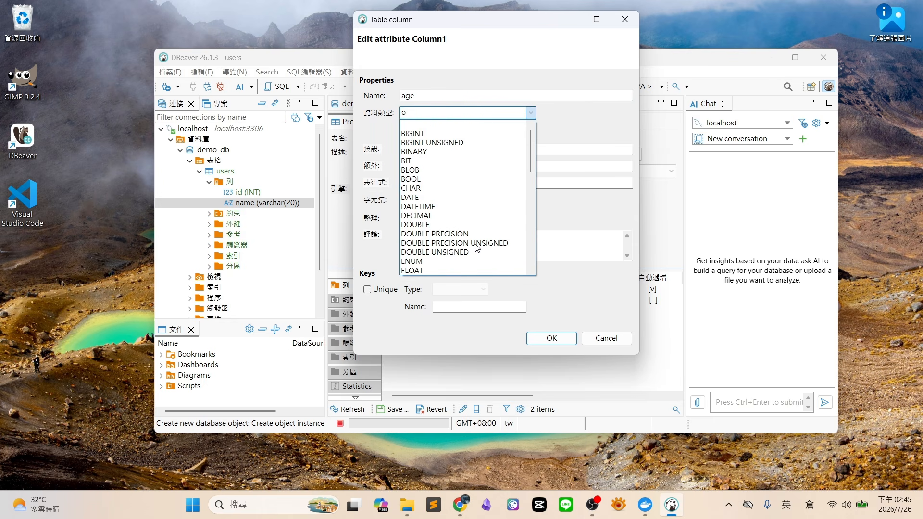
key(BackSpace)
text(n)
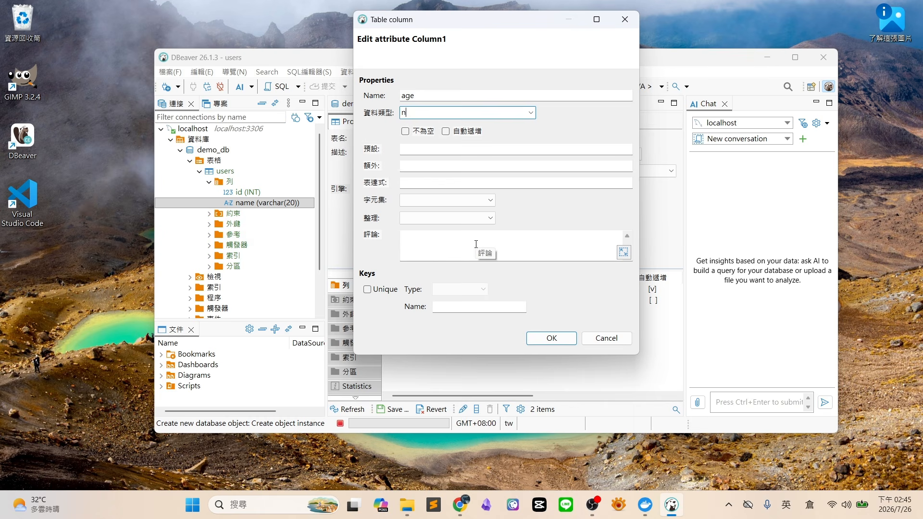
text(om)
text(int)
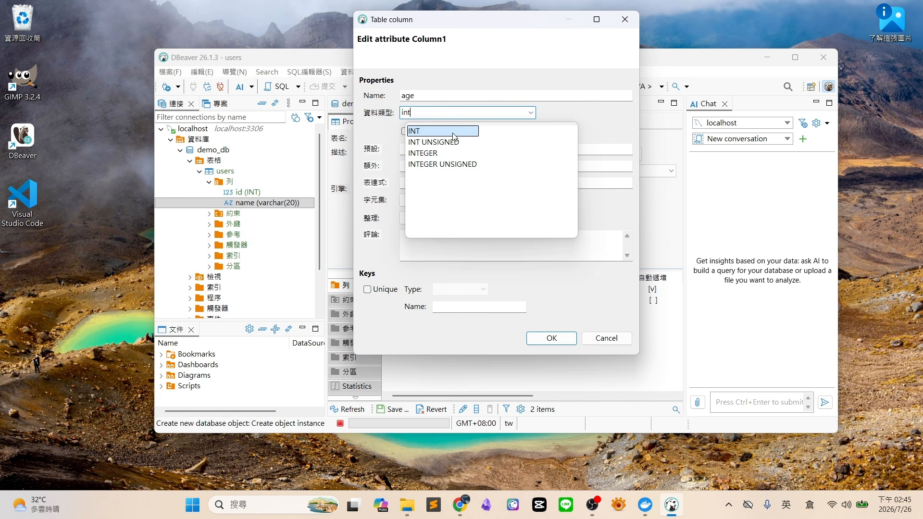
click(552, 340)
click(553, 339)
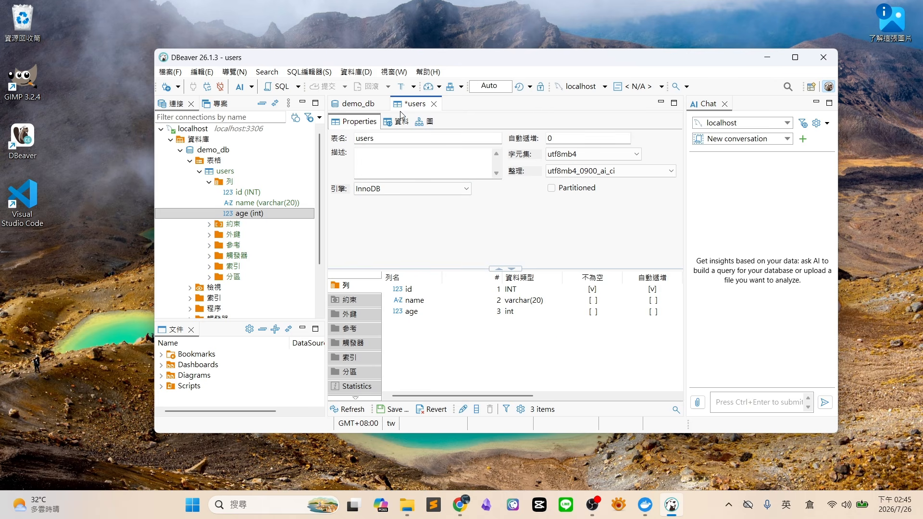
Save the users table by executing its CREATE TABLE statement
click(393, 410)
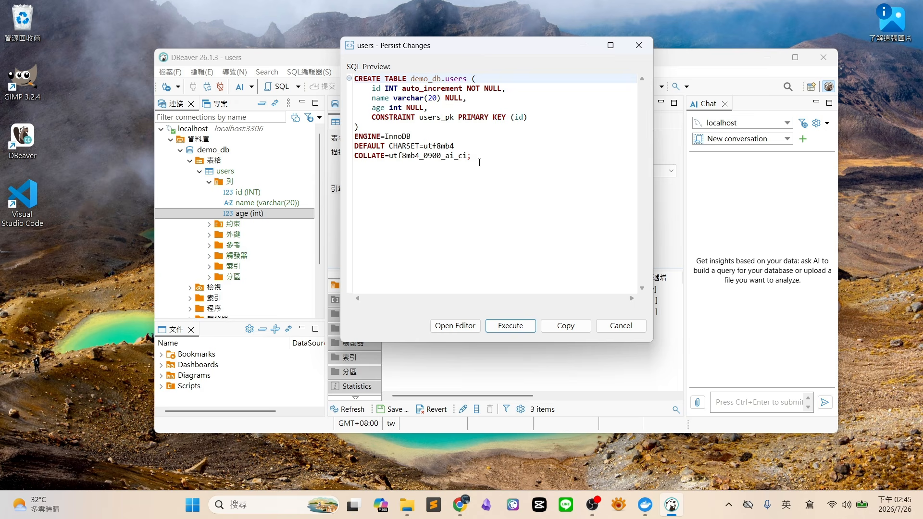
click(512, 327)
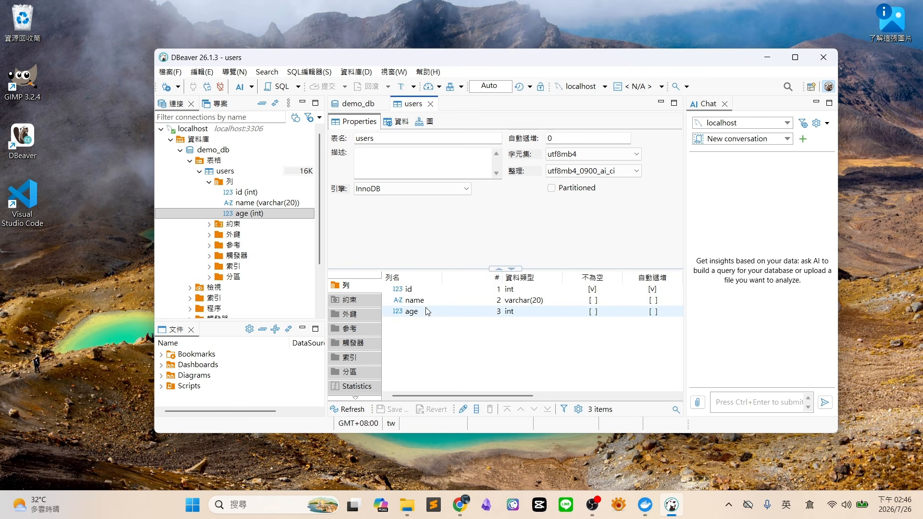
click(198, 172)
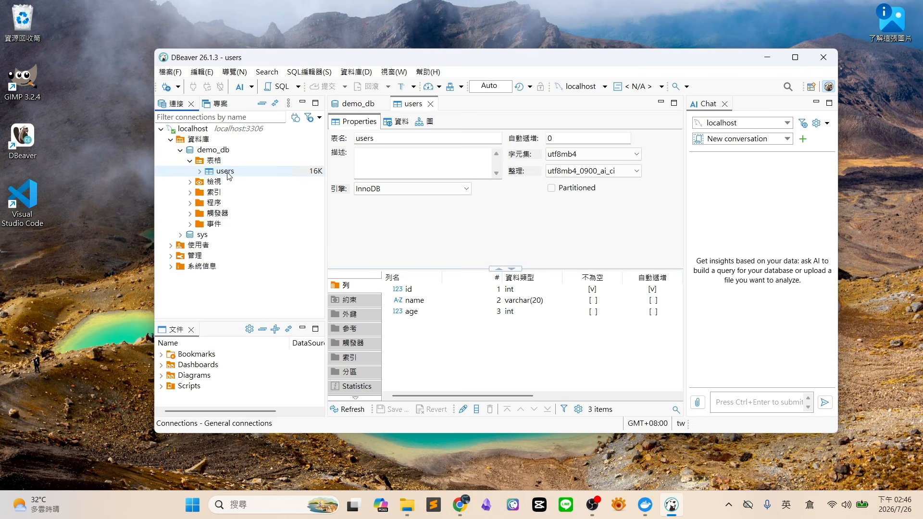
Open the users table's Data tab, showing an empty grid with id, name and age
double_click(228, 173)
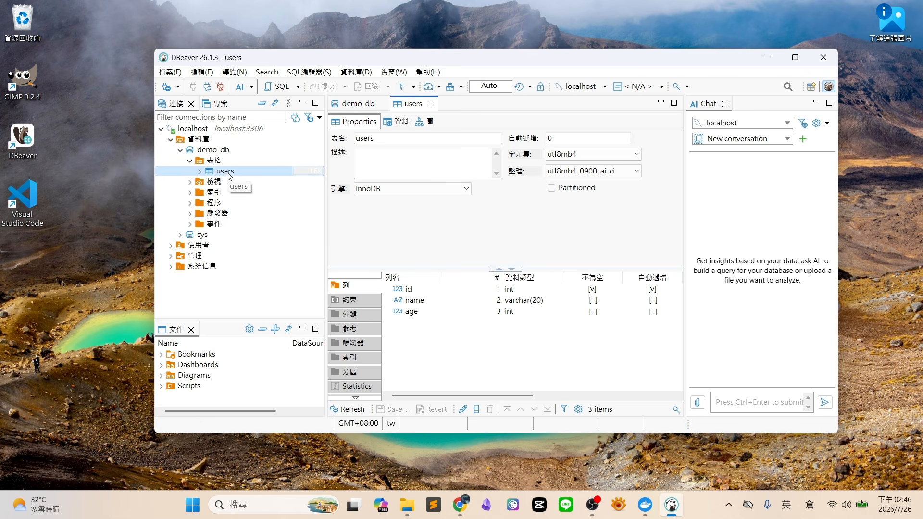
click(392, 122)
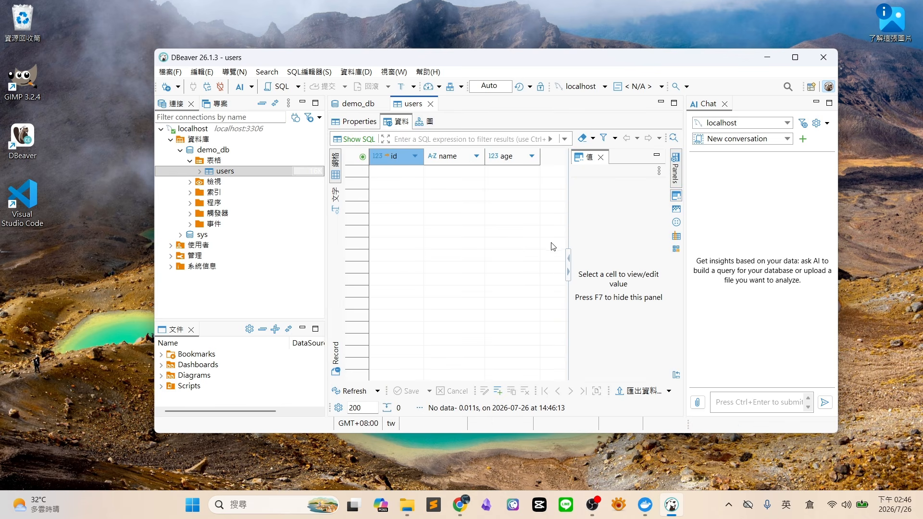
click(226, 171)
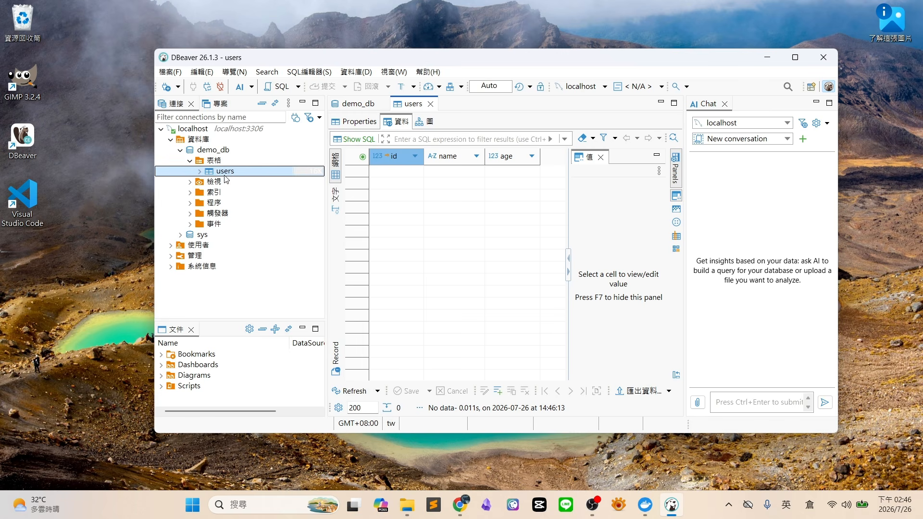
Open a new SQL script for the demo_db database
right_click(226, 150)
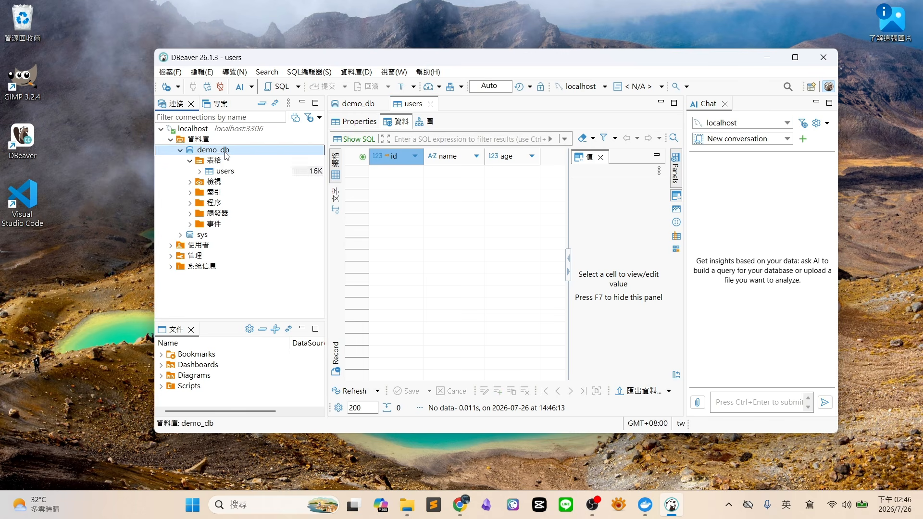
mouse_move(288, 179)
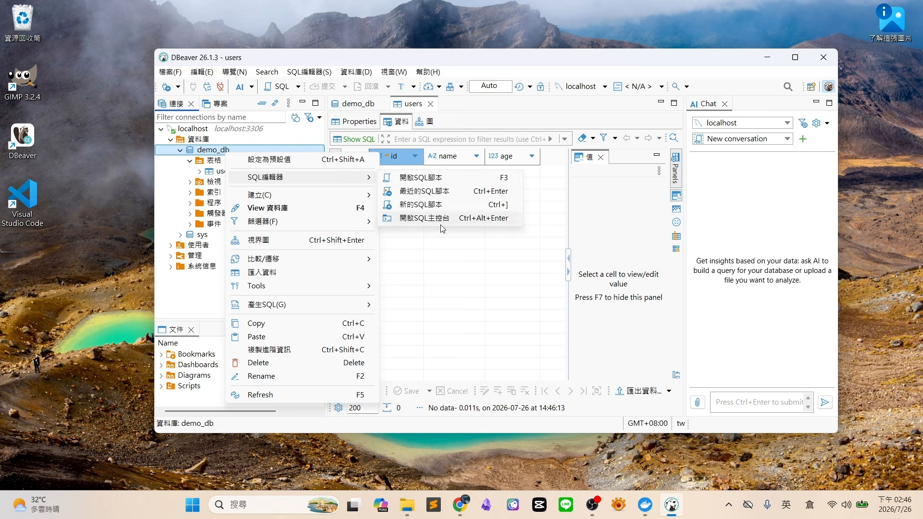
click(443, 206)
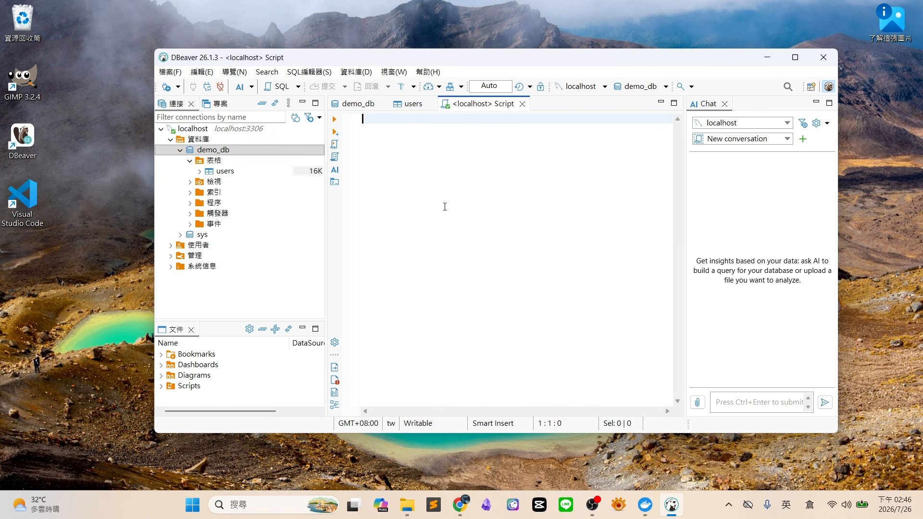
Write and execute INSERT INTO users (name, age) for a user aged 33
text(insert)
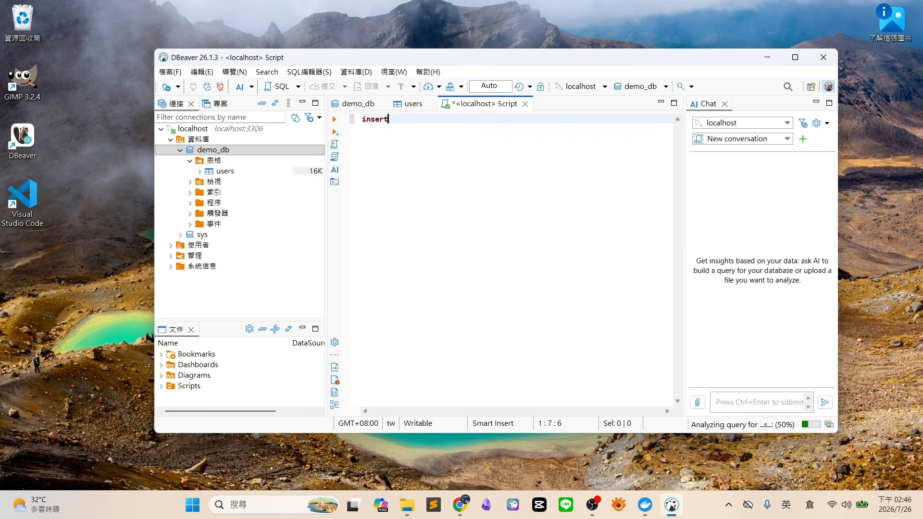
text( into users)
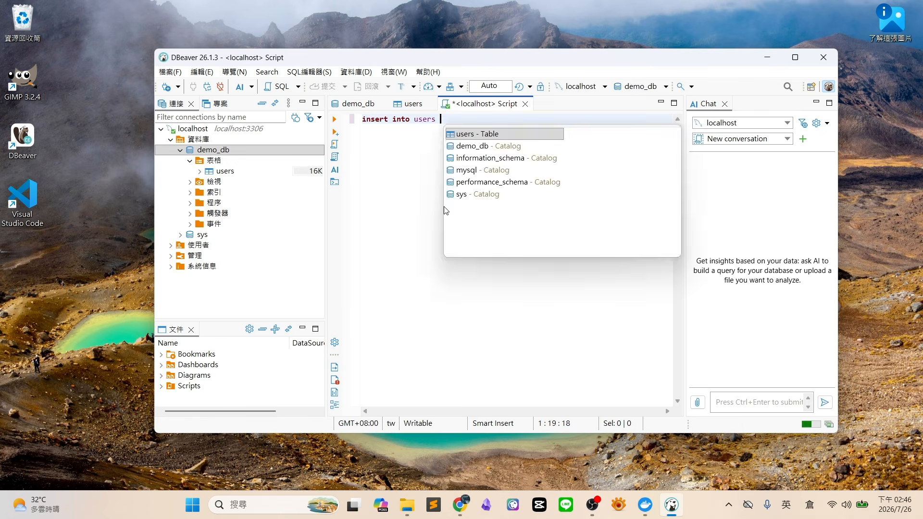
key(Escape)
text(()
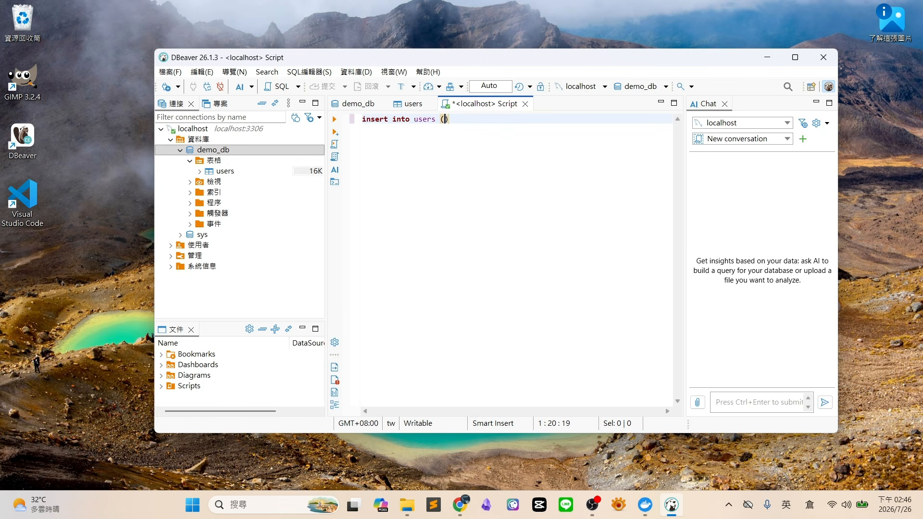
text(name, age) )
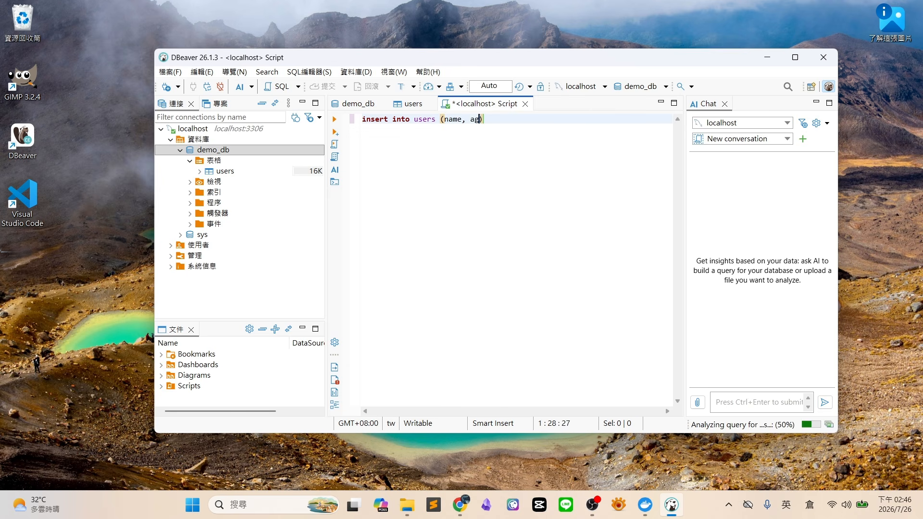
text(values)
text((')
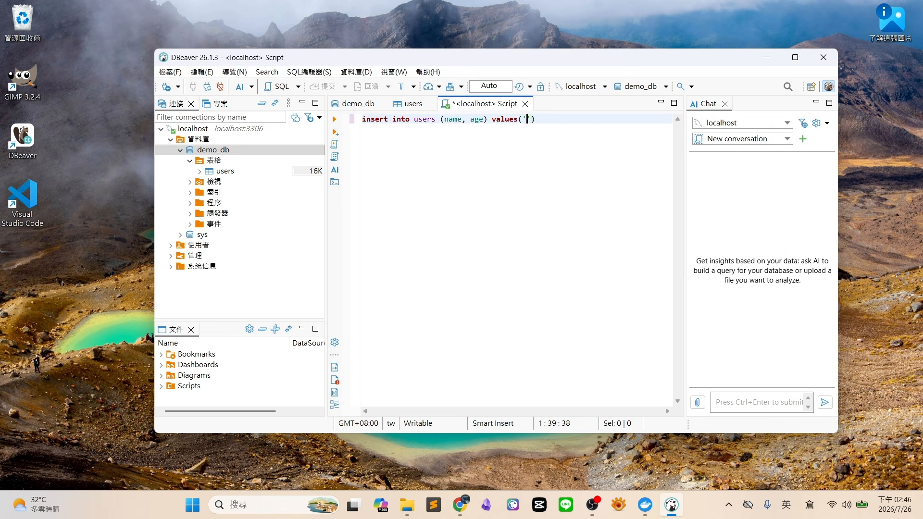
text(spencer', 33))
click(335, 119)
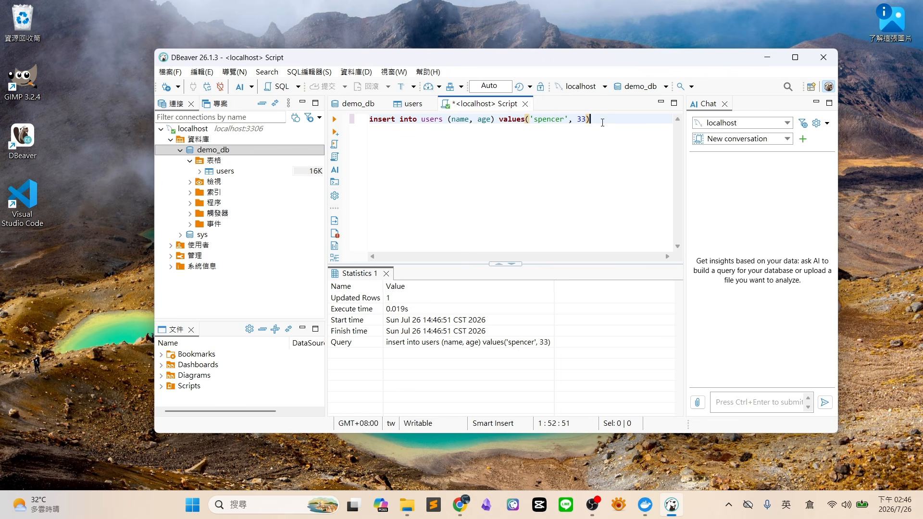
key(Return)
key(Return)
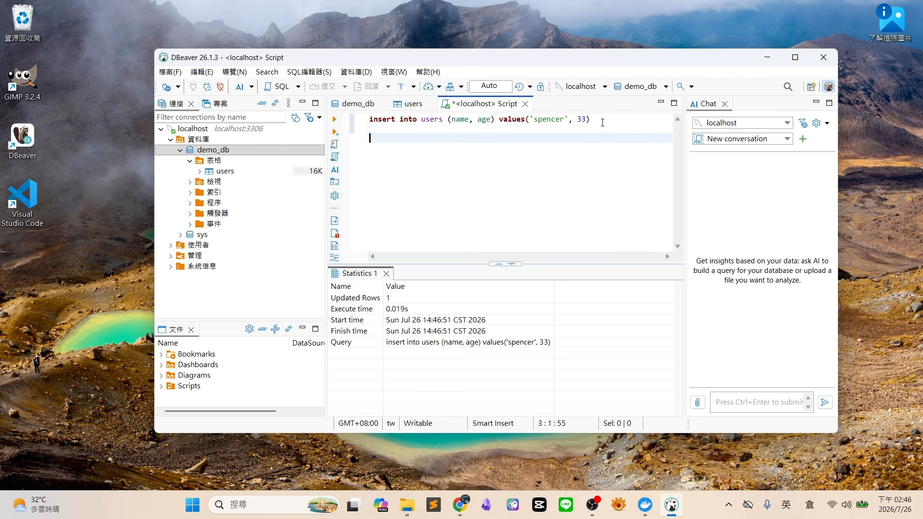
Run a second INSERT into users for a user aged 35, then show the users data tab
text(insert into users)
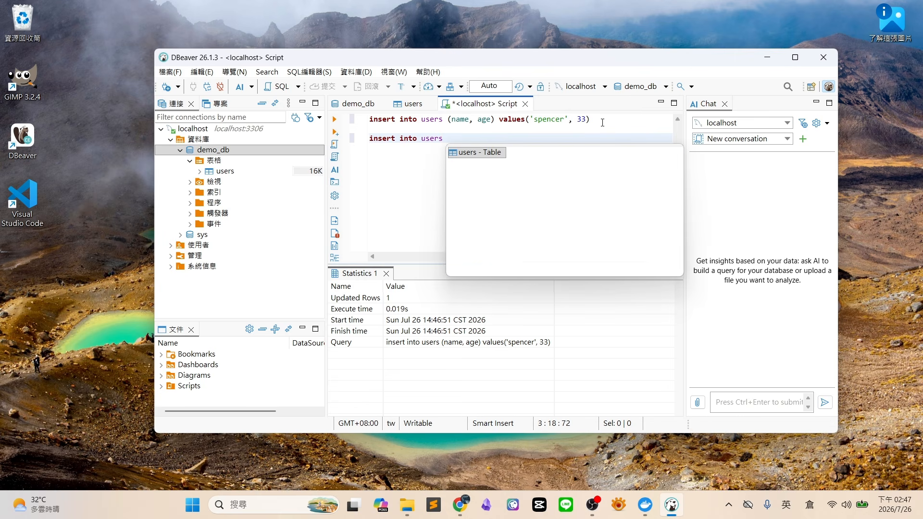
text(()
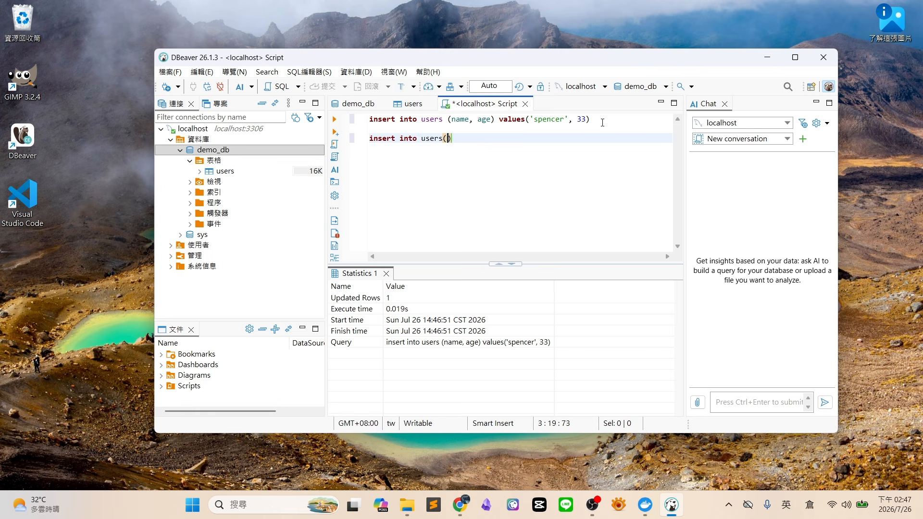
key(BackSpace)
text((name, age))
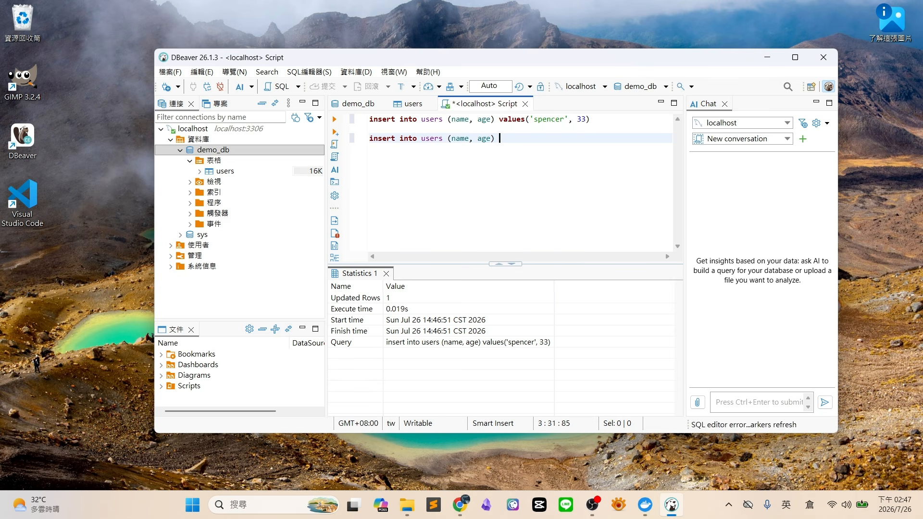
text( values)
text(('tom',)
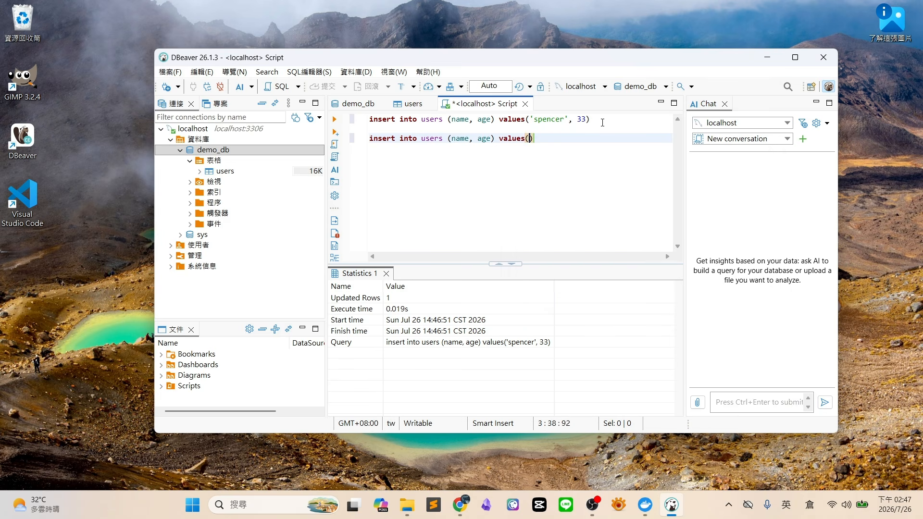
text( 35)
triple_click(535, 138)
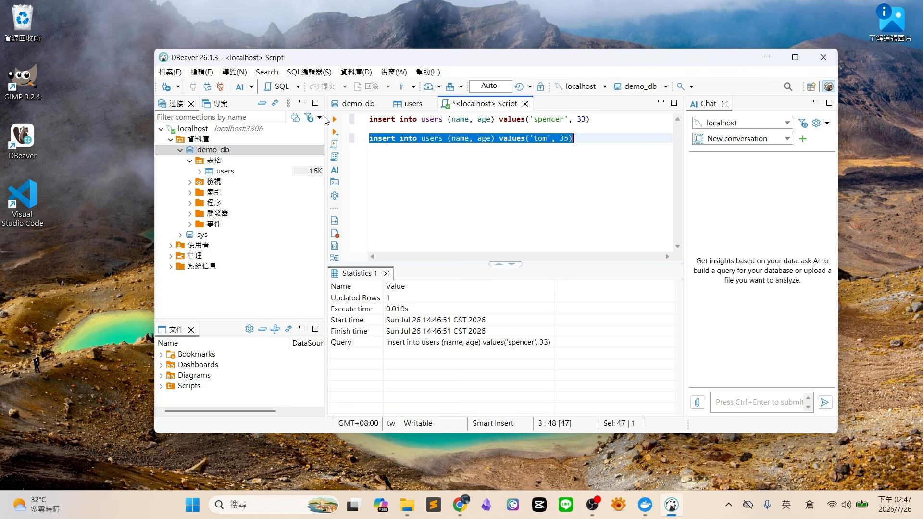
triple_click(426, 139)
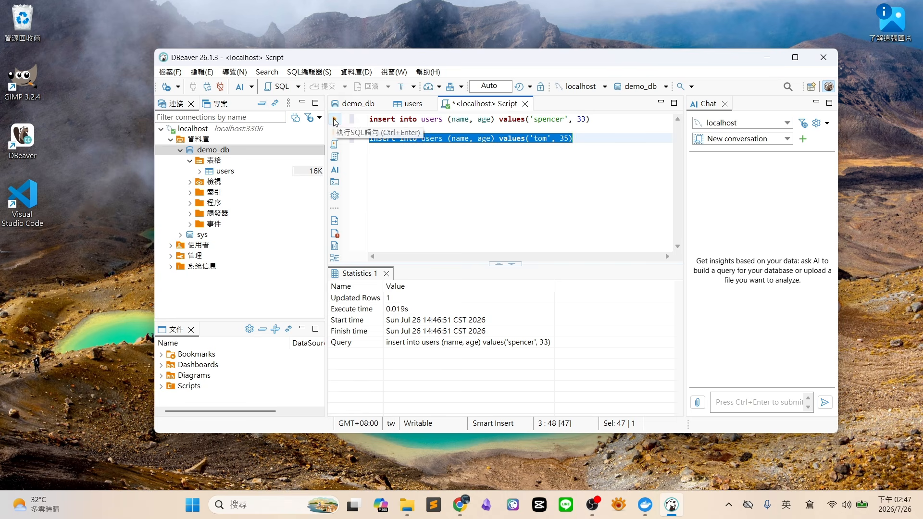
click(335, 120)
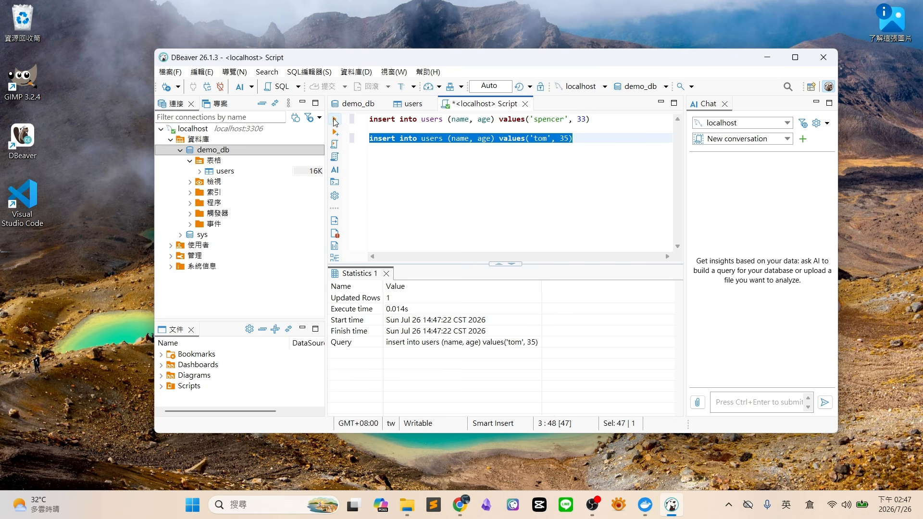
click(411, 105)
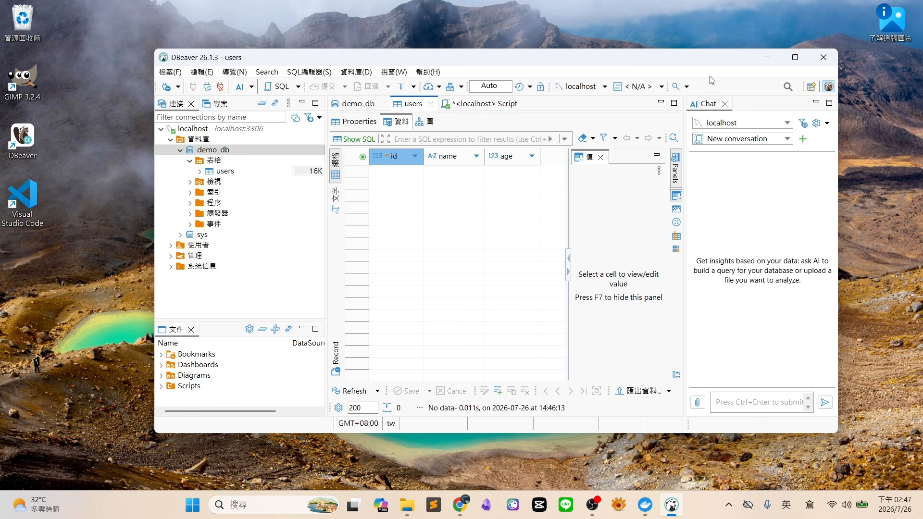
Refresh the users grid to confirm rows 1 and 2 aged 33 and 35, then return to the script
click(348, 392)
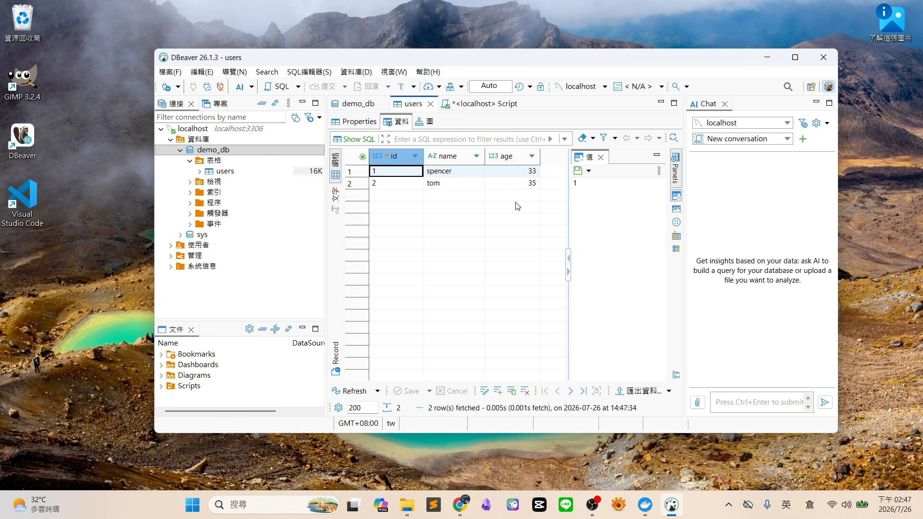
click(435, 184)
click(435, 173)
click(512, 172)
click(504, 156)
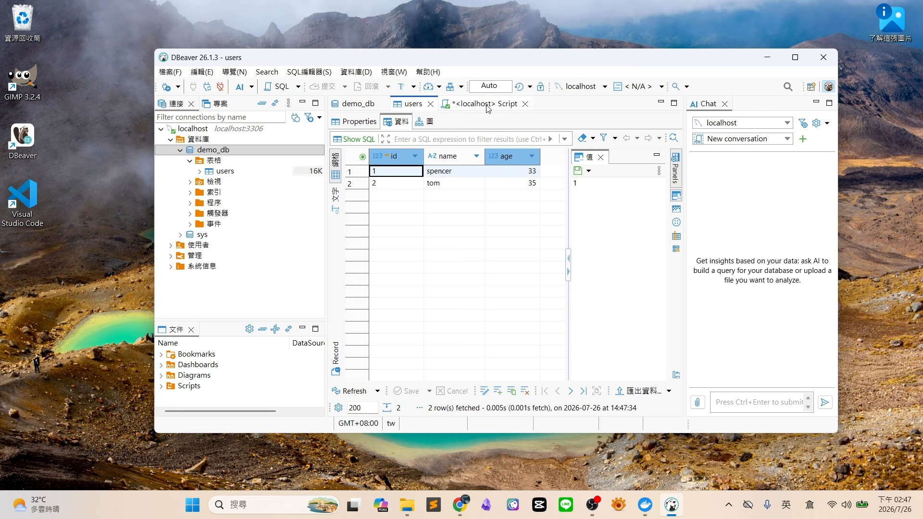
click(486, 107)
click(608, 131)
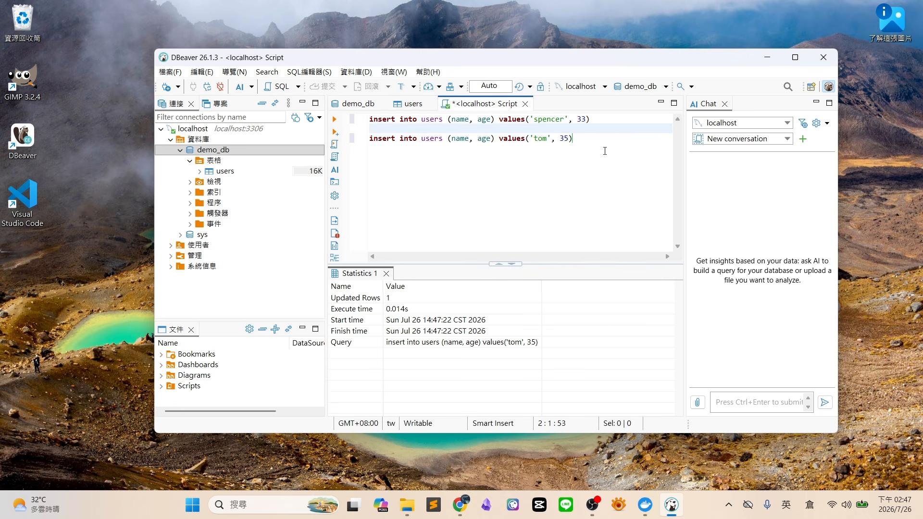
Write and execute select * from users; in the script
key(Return)
key(Return)
key(Return)
text(se)
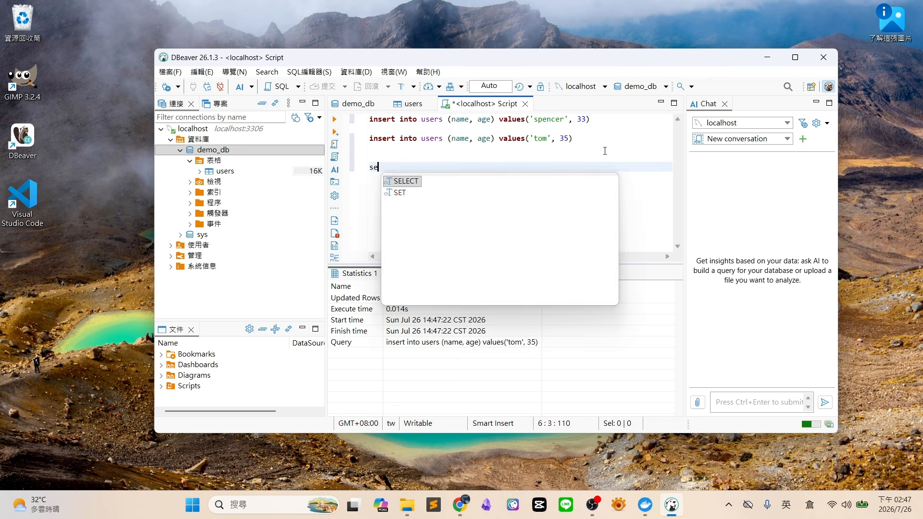
text(leect)
key(BackSpace)
key(BackSpace)
key(BackSpace)
text(ec)
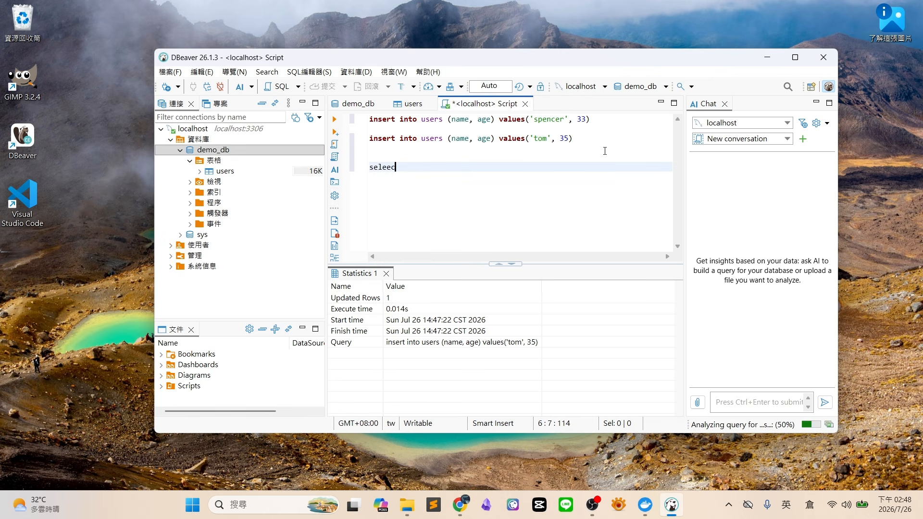
key(BackSpace)
key(BackSpace)
text(ct * f)
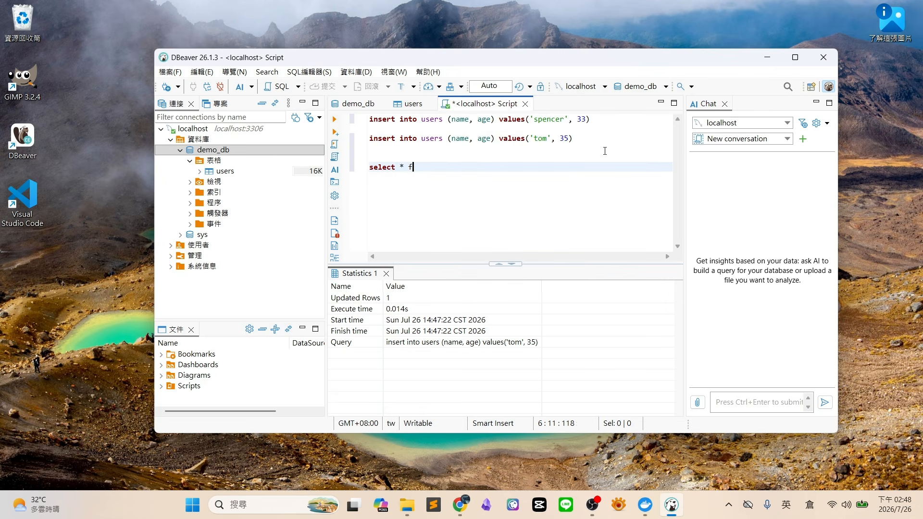
text(rom users;)
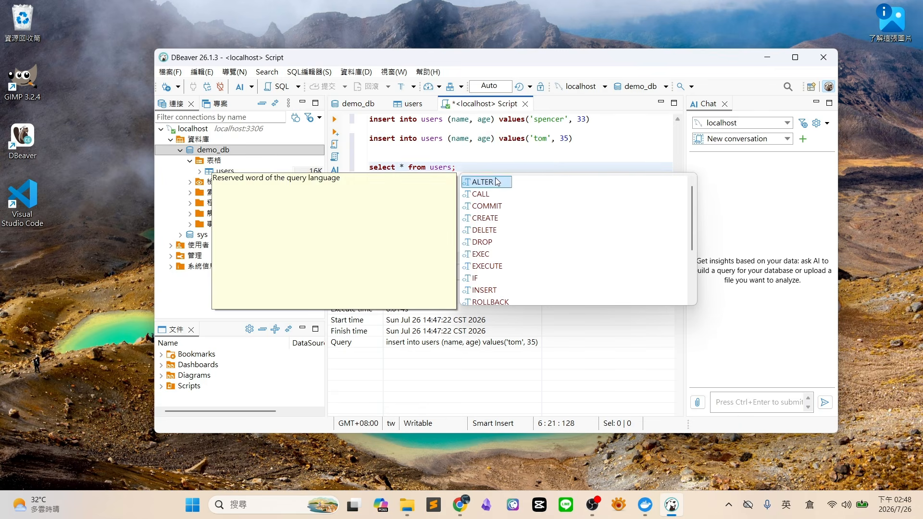
triple_click(440, 167)
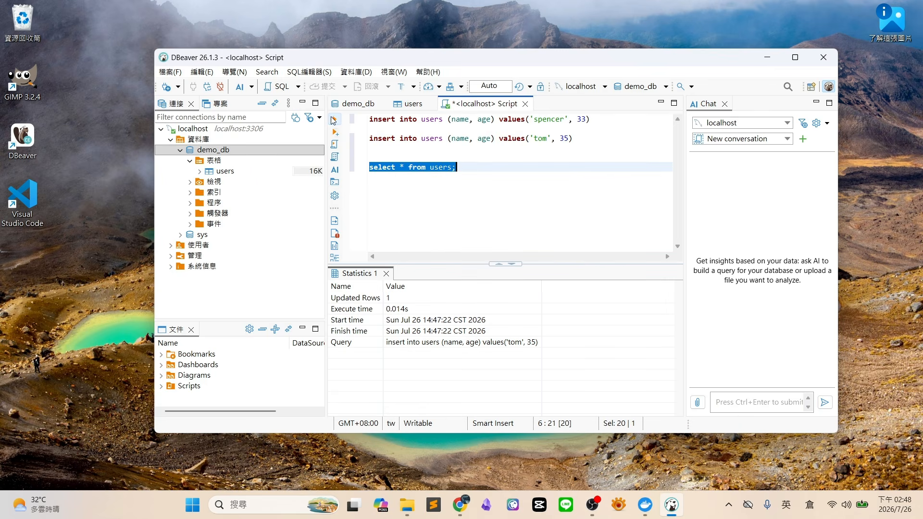
click(333, 119)
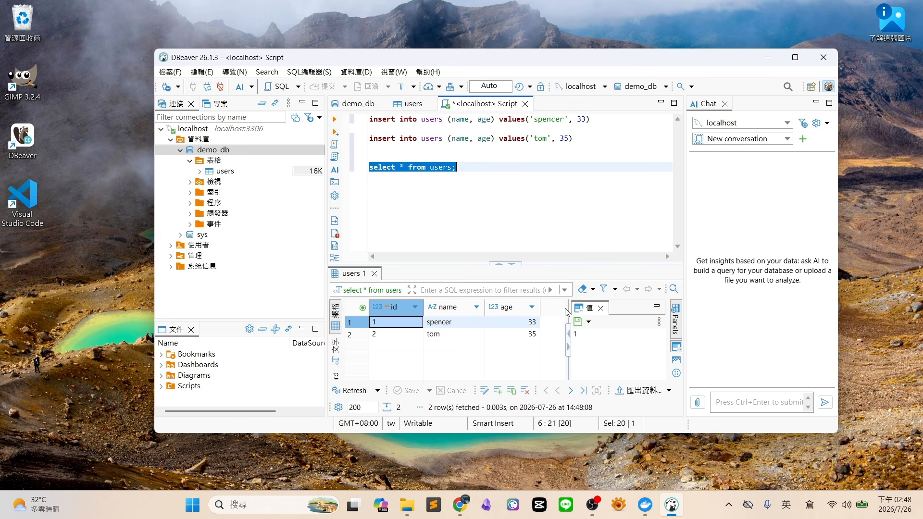
Check the returned ages 33 and 35 and widen the results area by narrowing the chat panel
click(531, 326)
click(528, 333)
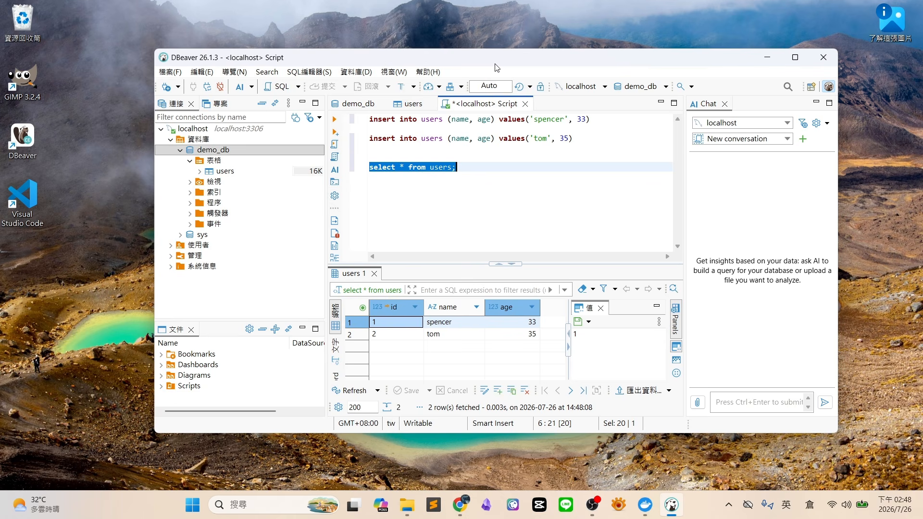
drag(686, 190, 726, 186)
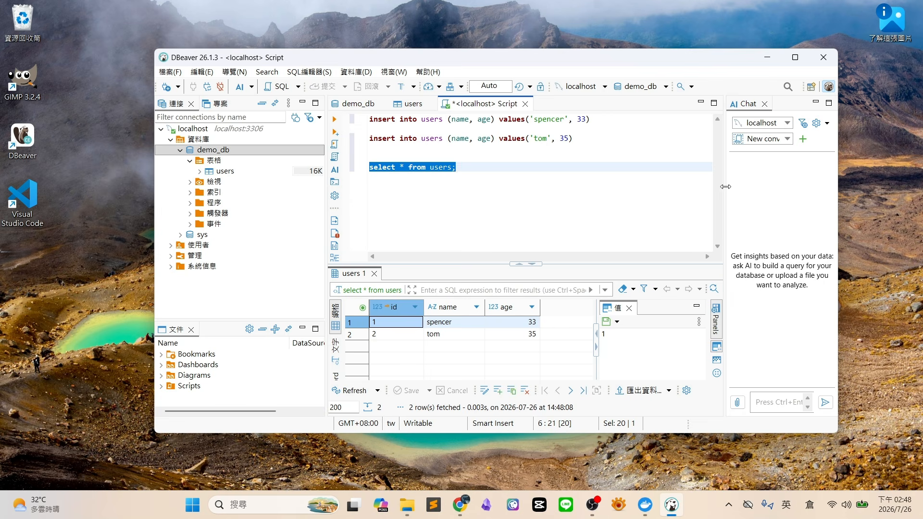
drag(579, 65, 556, 67)
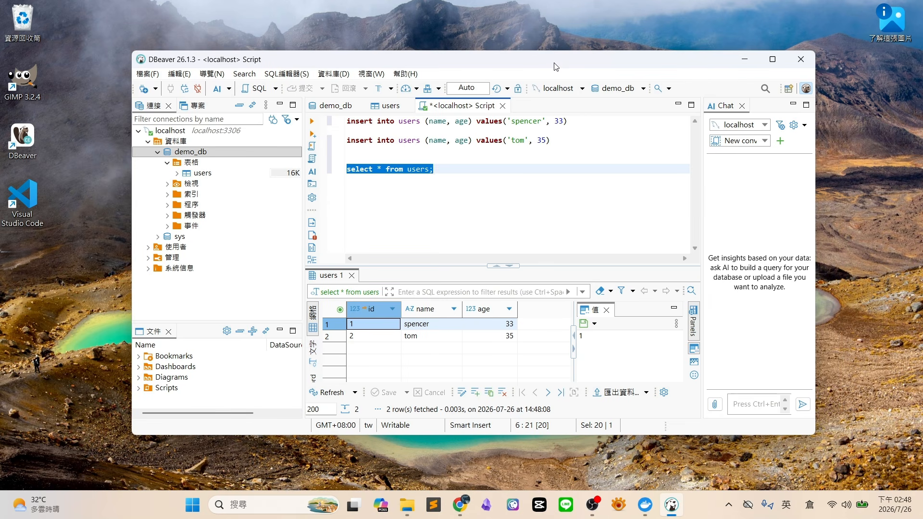